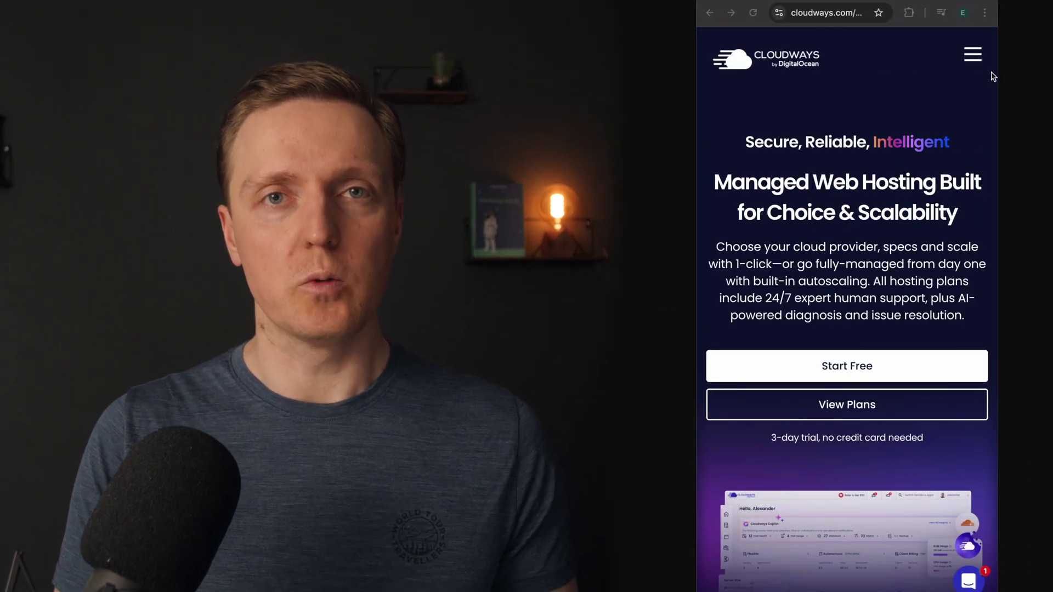
Scroll down the cloudways.com homepage and log in to reach the Cloudways account dashboard
scroll(992, 72, "down", 3)
scroll(992, 72, "down", 3)
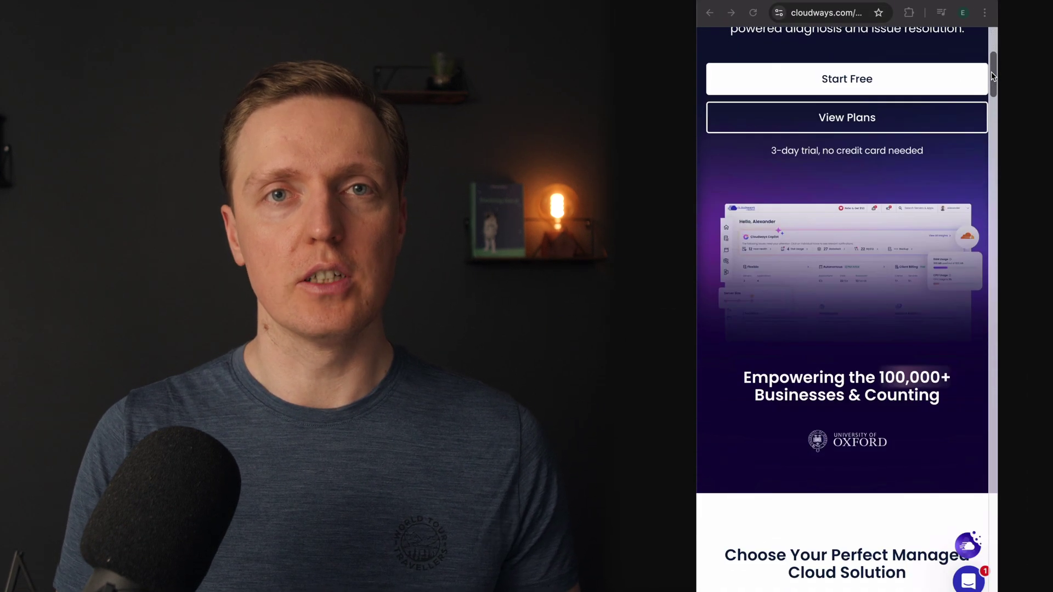
scroll(992, 71, "down", 1)
scroll(991, 76, "down", 5)
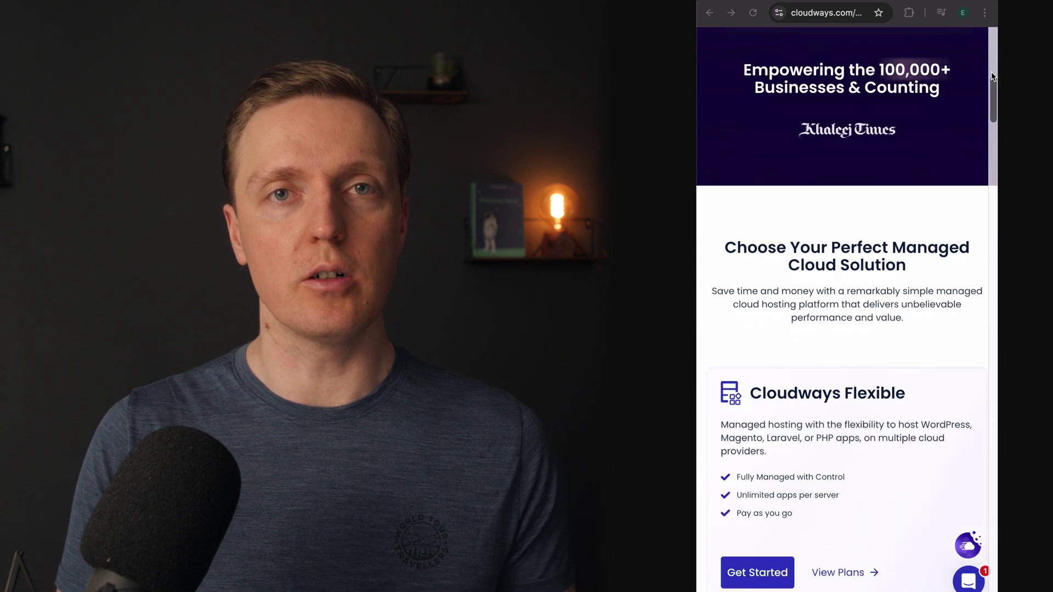
scroll(991, 74, "down", 5)
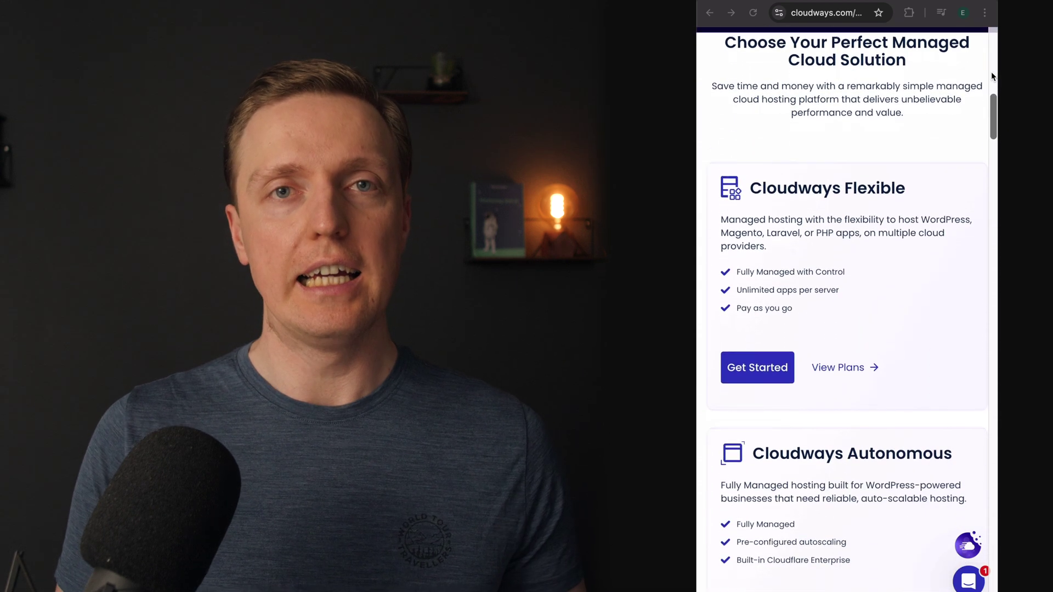
scroll(991, 75, "down", 5)
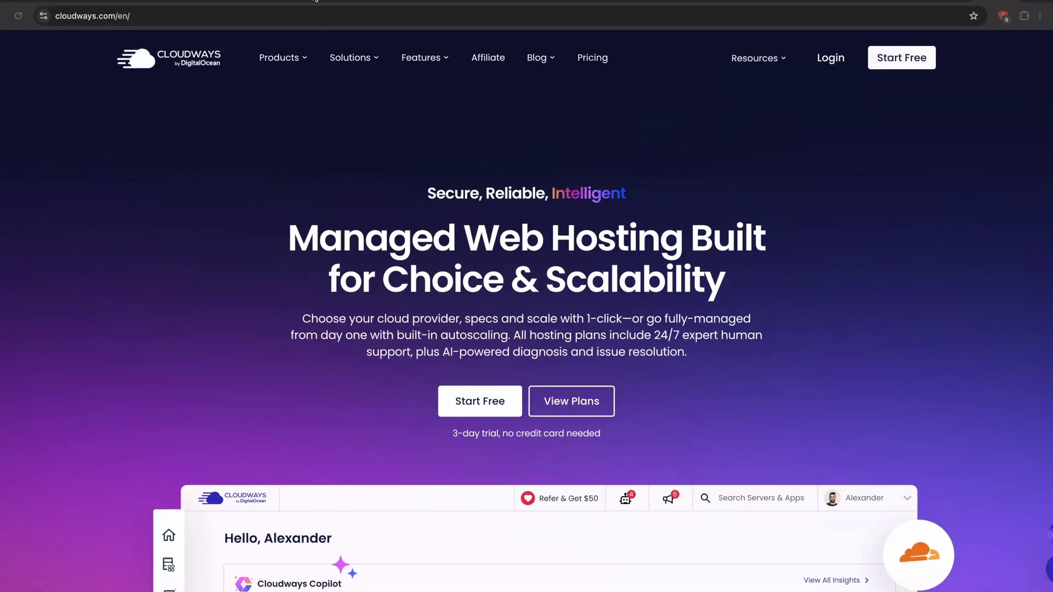
mouse_move(283, 59)
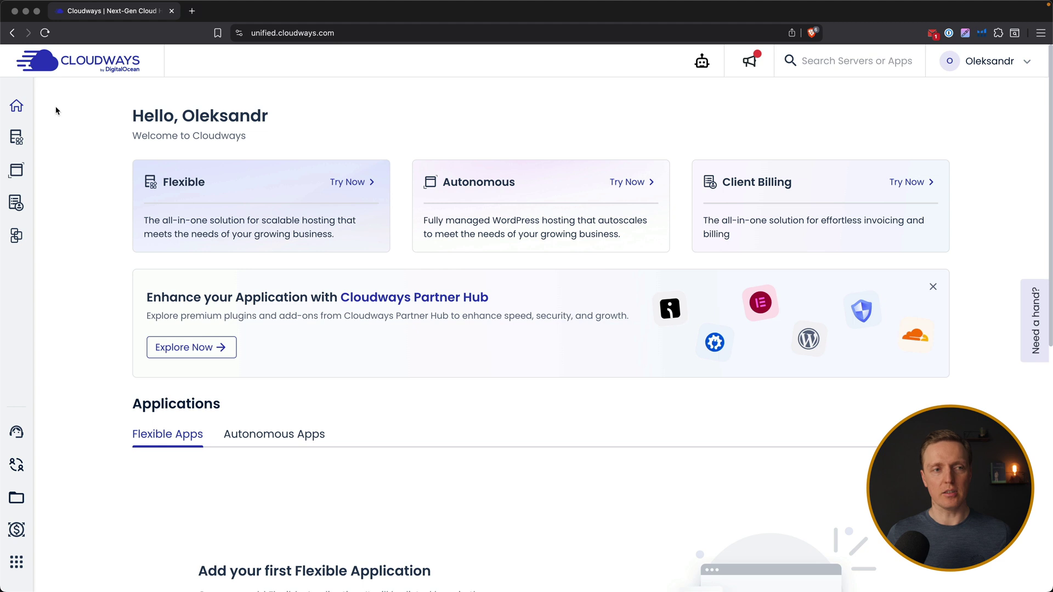
From My Servers, start launching a new server and browse the application type dropdown
mouse_move(17, 138)
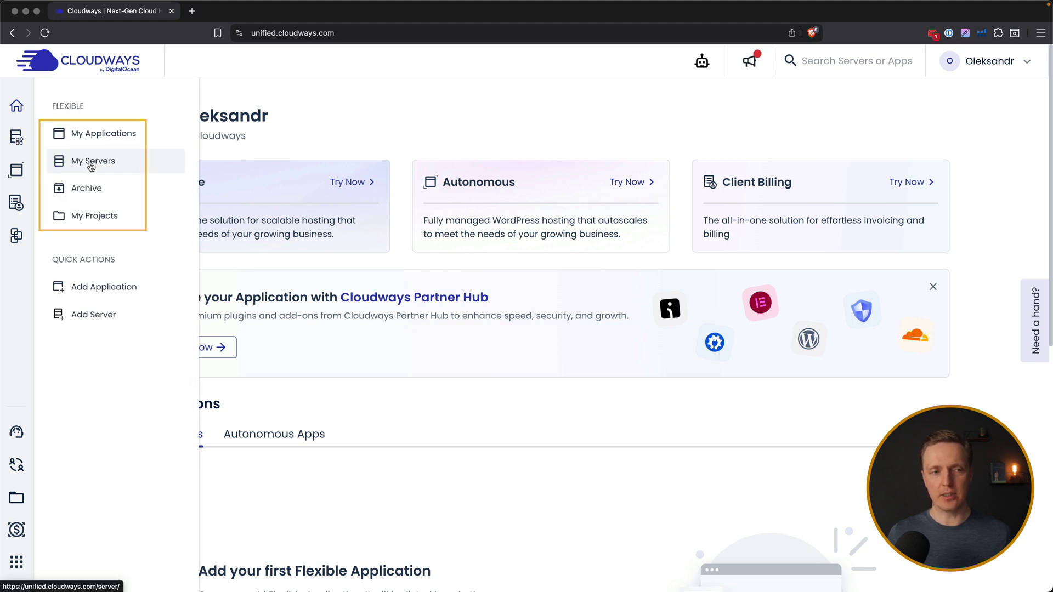
left_click(91, 162)
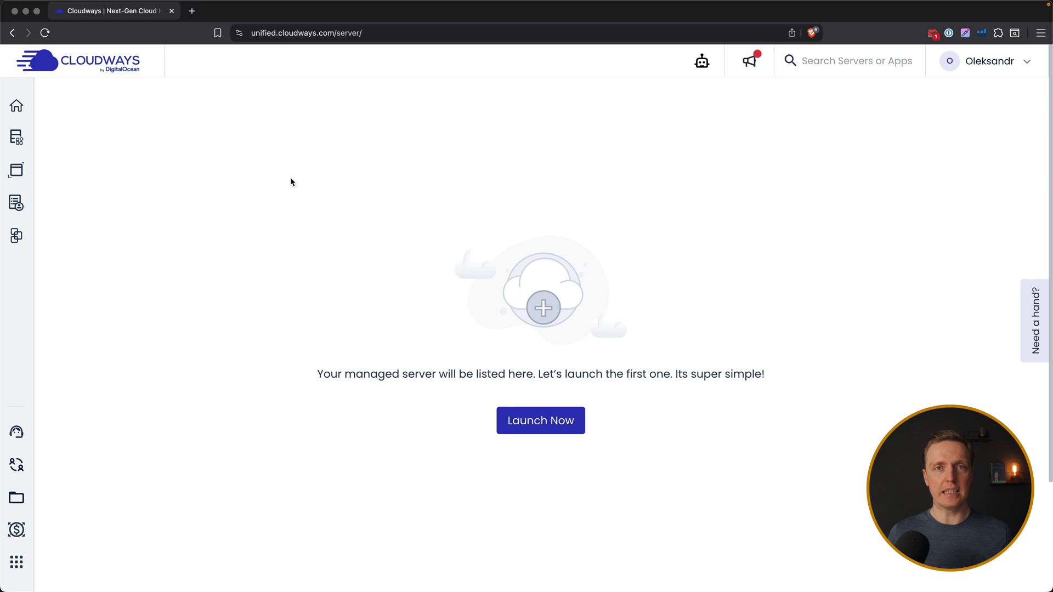
left_click(526, 420)
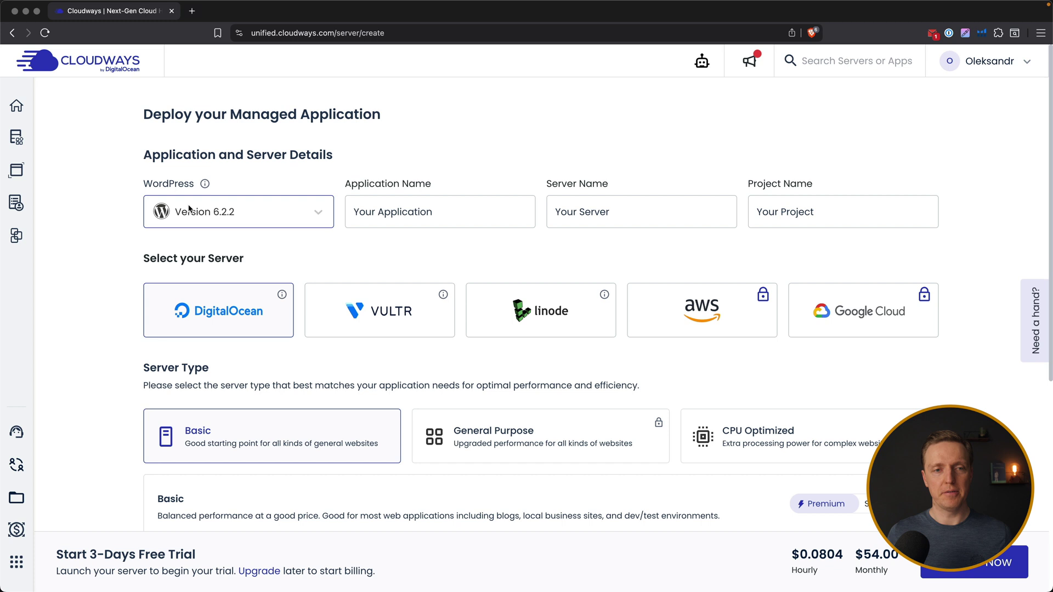
left_click(306, 219)
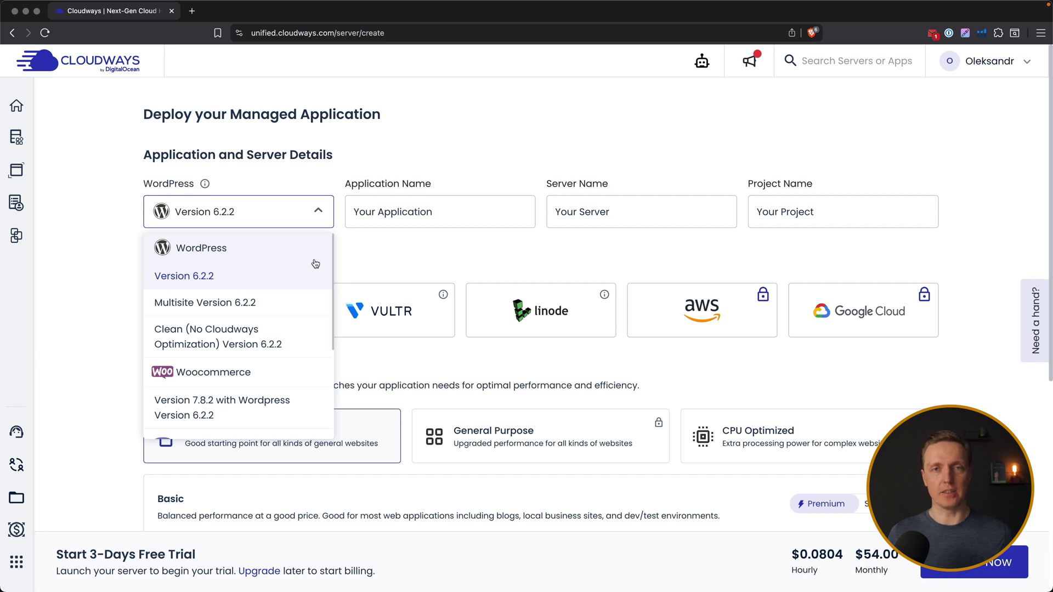
scroll(279, 300, "down", 5)
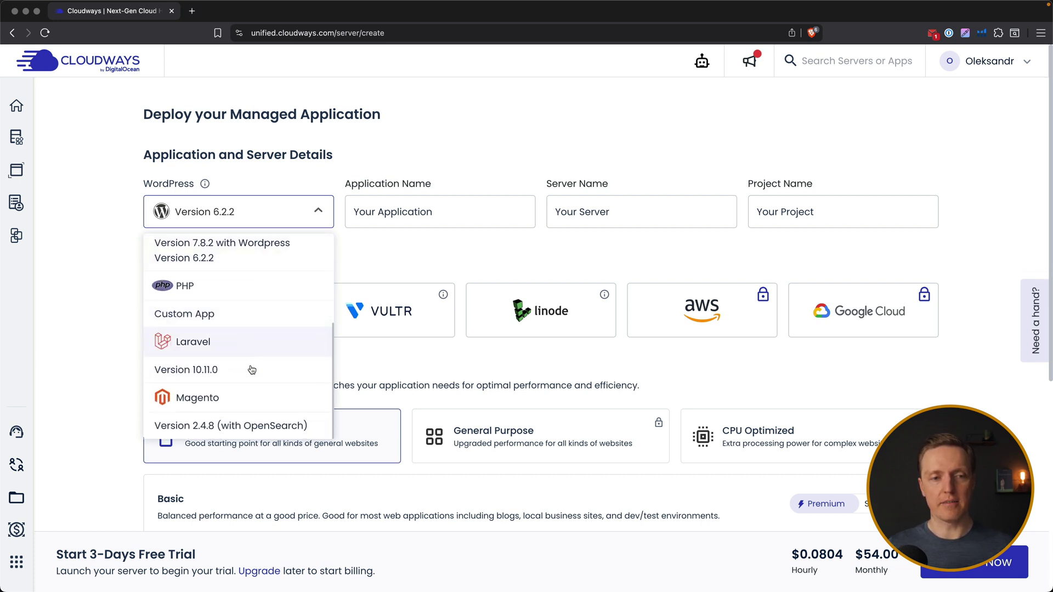
scroll(283, 363, "up", 1)
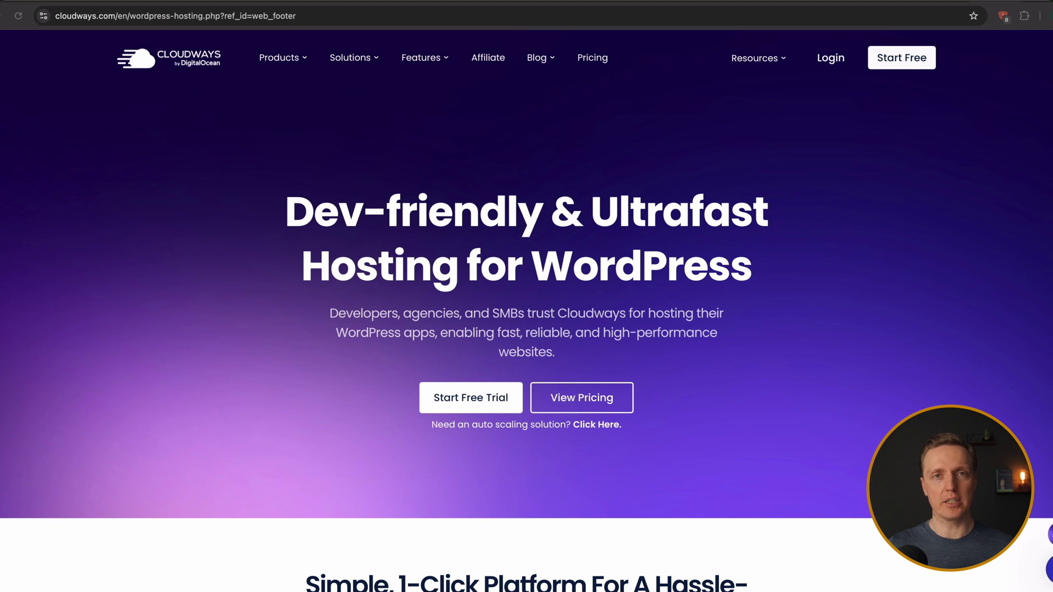
scroll(526, 307, "down", 1)
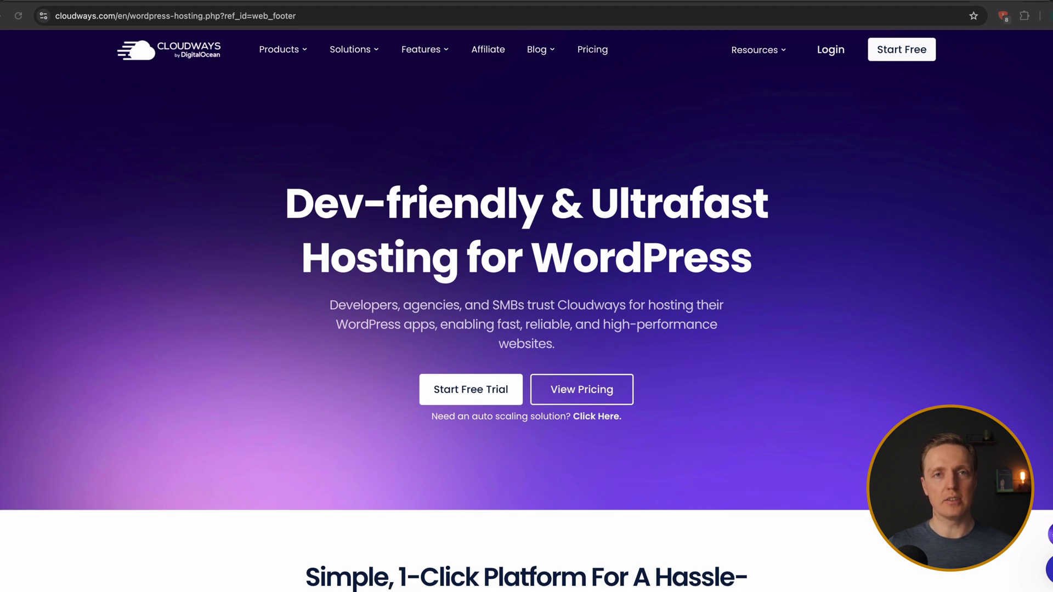
scroll(526, 307, "down", 5)
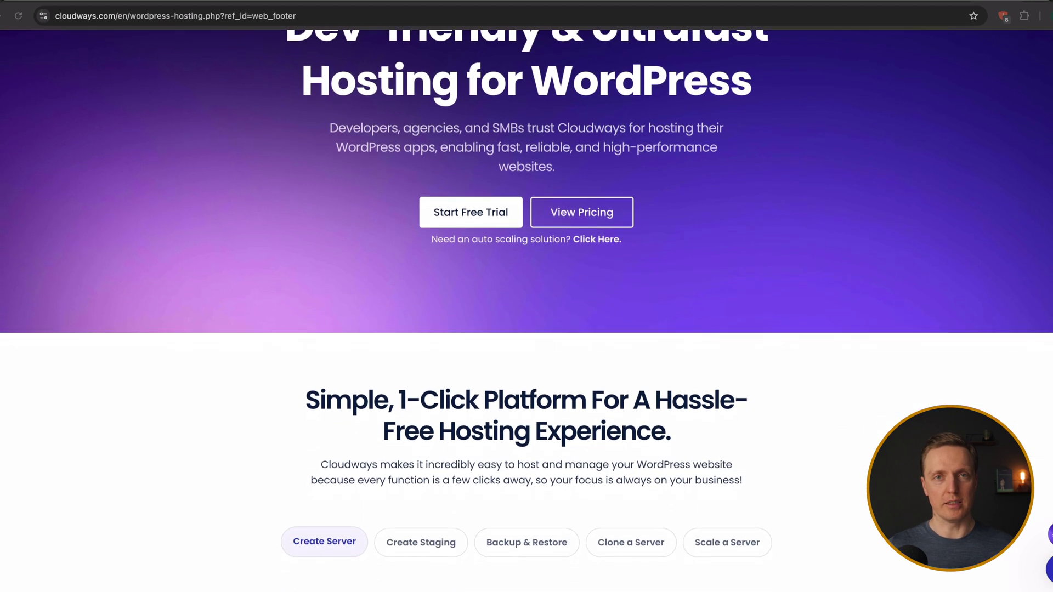
scroll(527, 307, "down", 6)
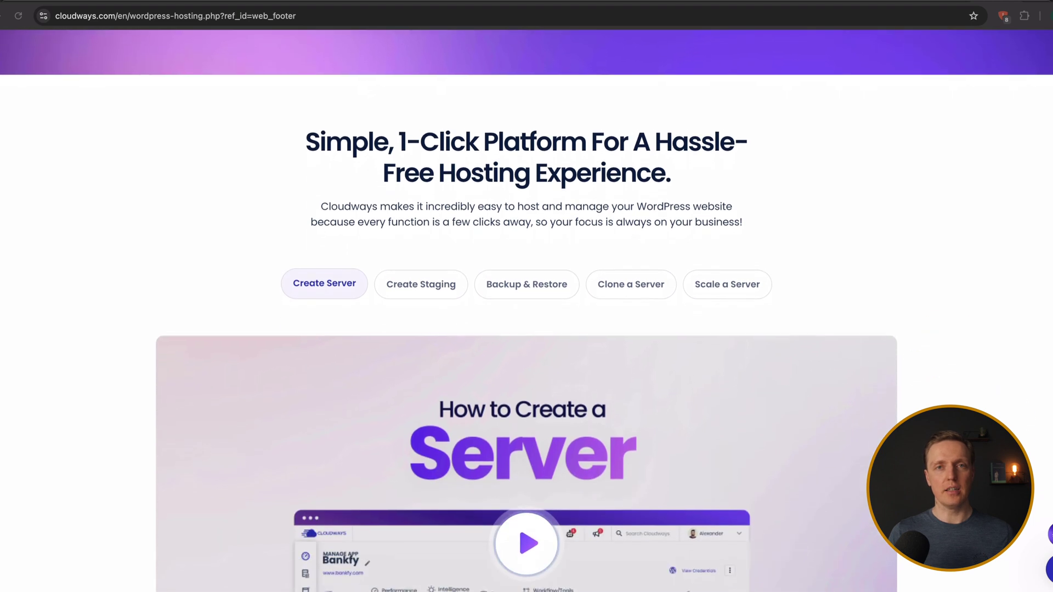
scroll(527, 307, "down", 2)
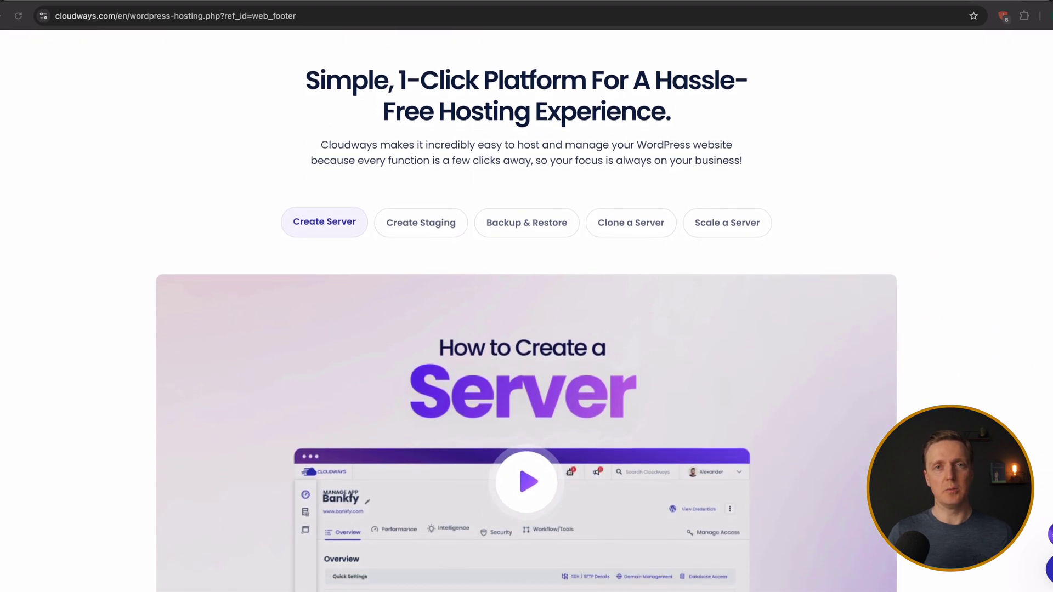
scroll(526, 307, "down", 1)
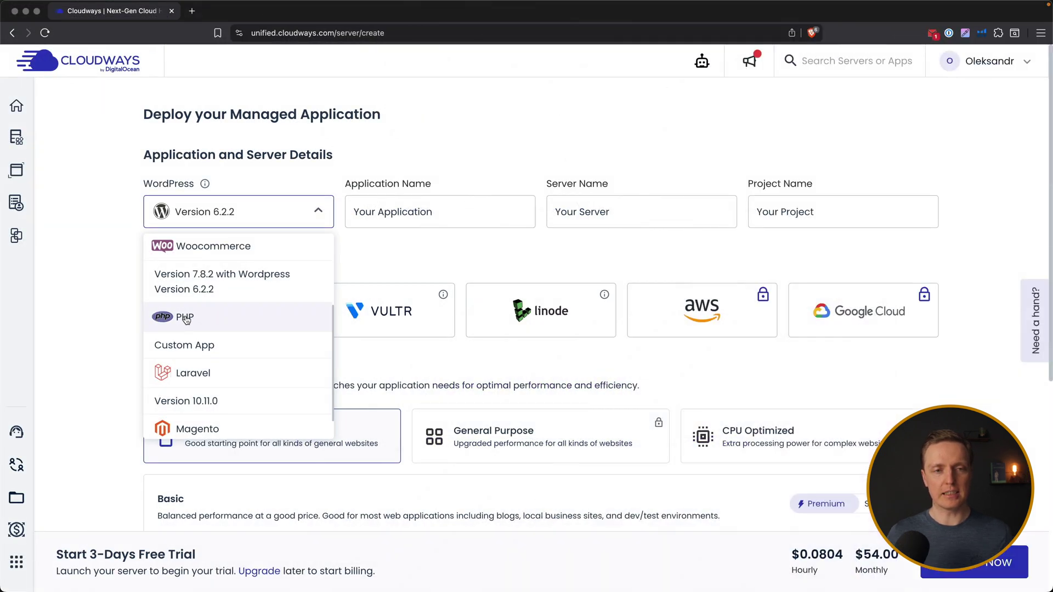
Choose PHP Custom App and name the application angular-signals
left_click(186, 318)
left_click(389, 217)
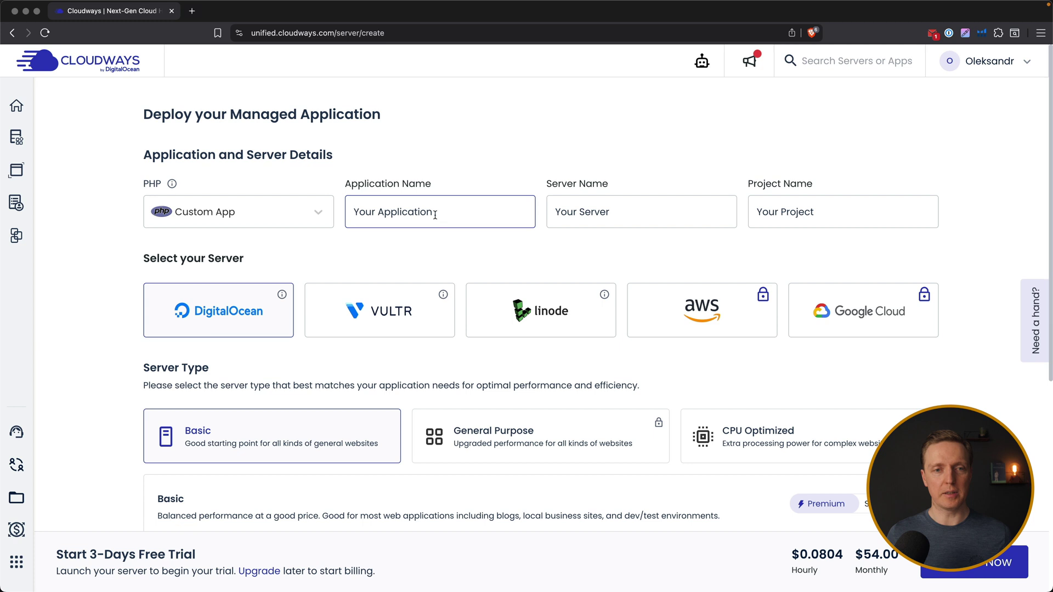
left_click_drag(435, 214, 349, 218)
key("BackSpace")
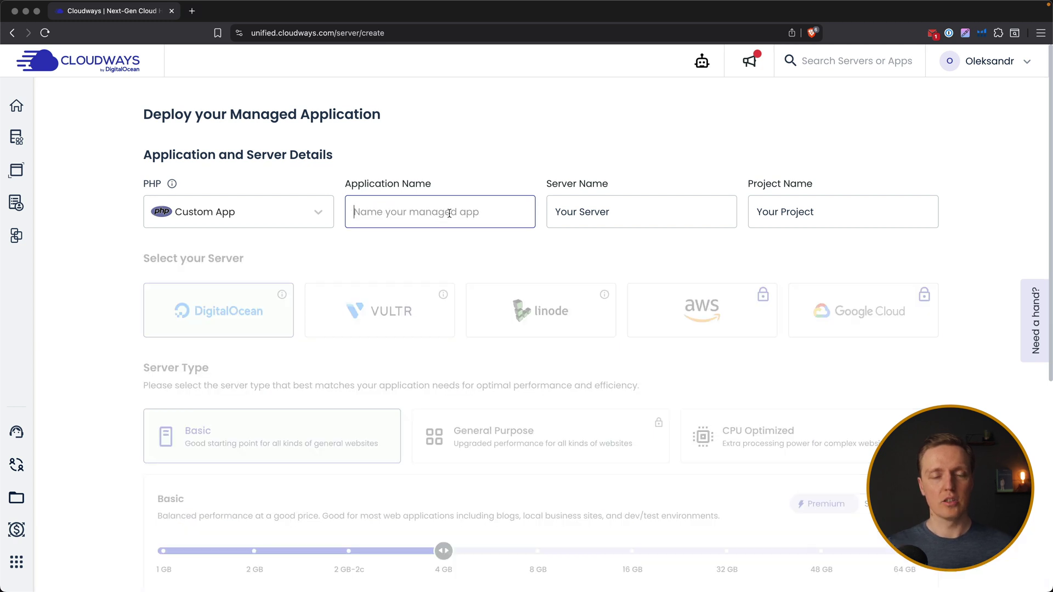
type("angular-signals")
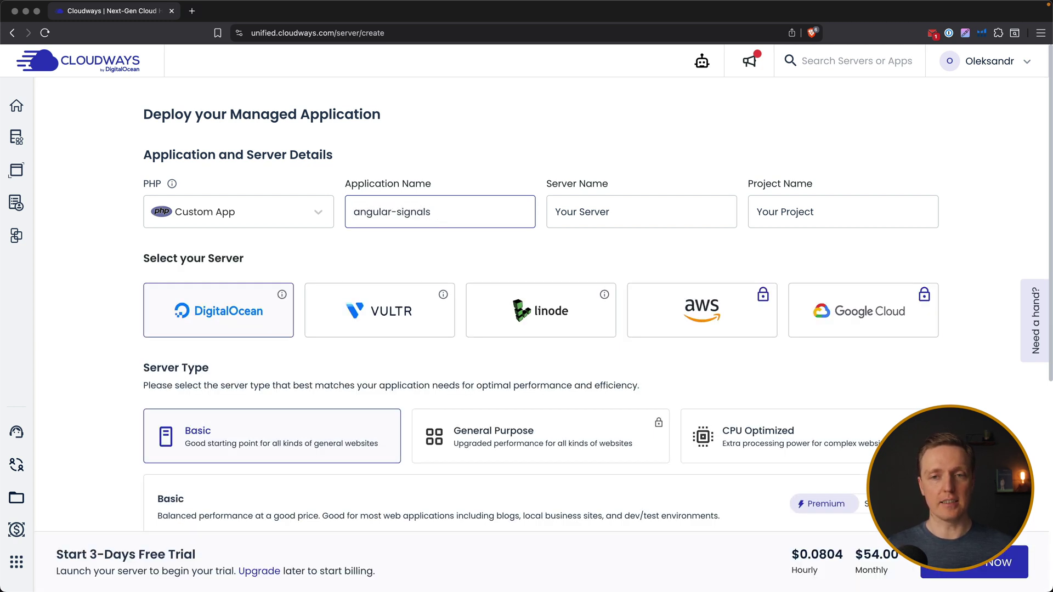
Name the server digital-ocean and the project client
left_click_drag(611, 212, 552, 210)
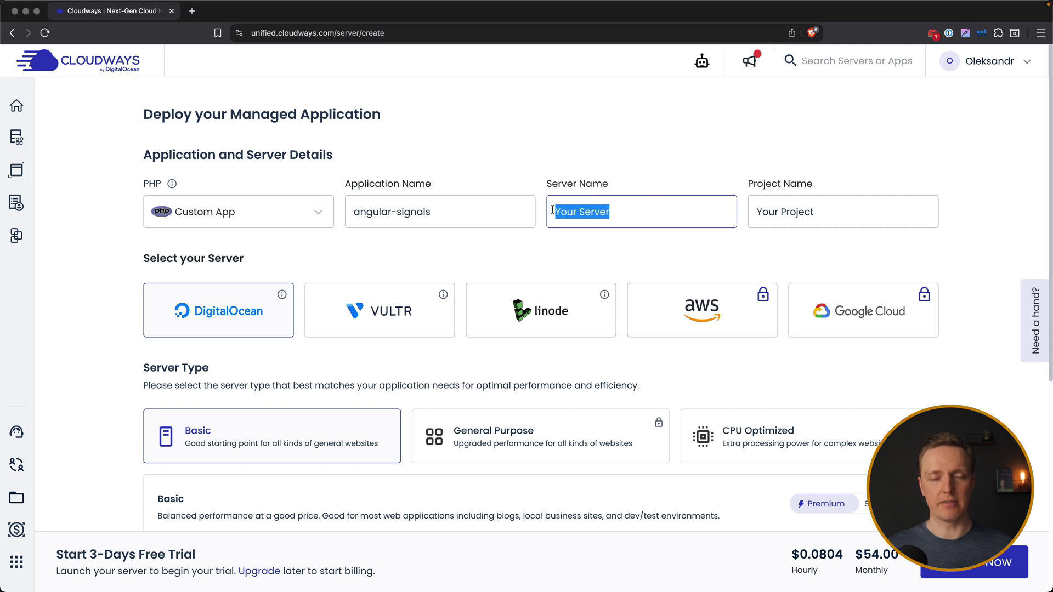
key("BackSpace")
type("digital-ocean")
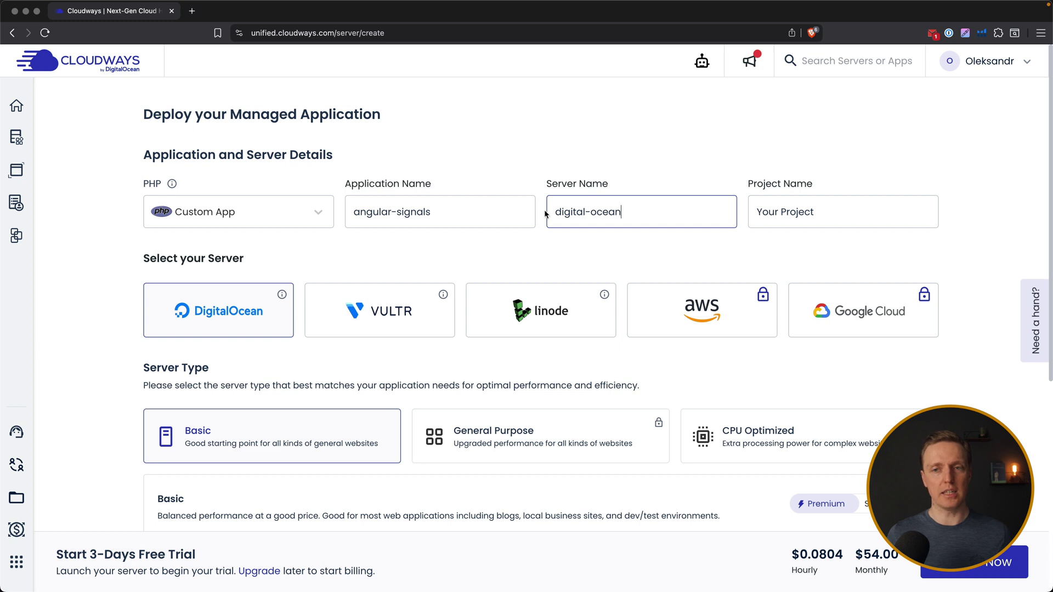
left_click(810, 210)
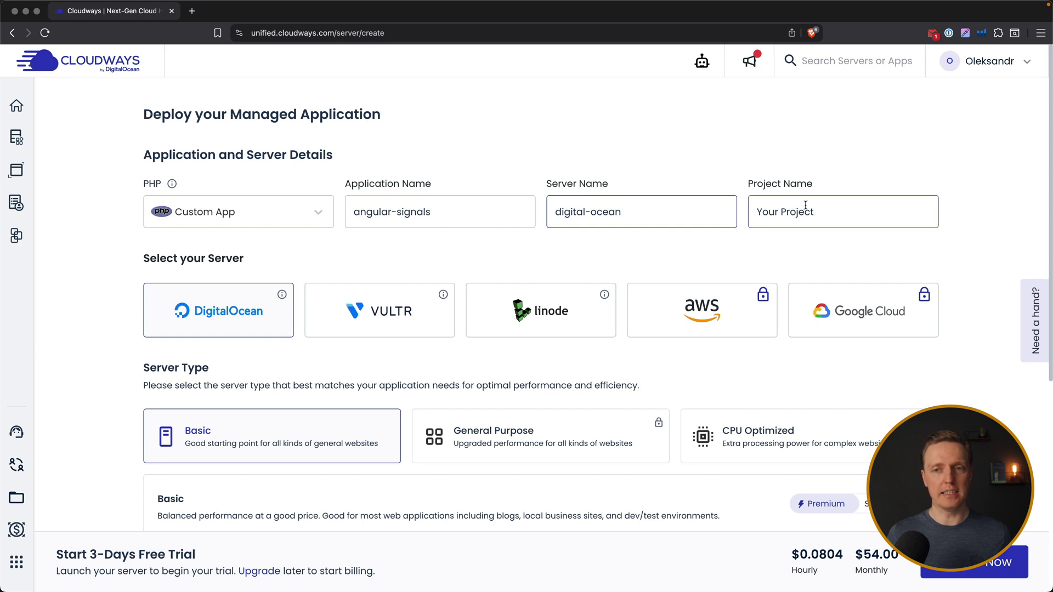
key("BackSpace")
key("BackSpace")
key("BackSpace")
key("BackSpace")
key("BackSpace")
key("BackSpace")
key("BackSpace")
key("BackSpace")
key("BackSpace")
key("BackSpace")
key("BackSpace")
key("BackSpace")
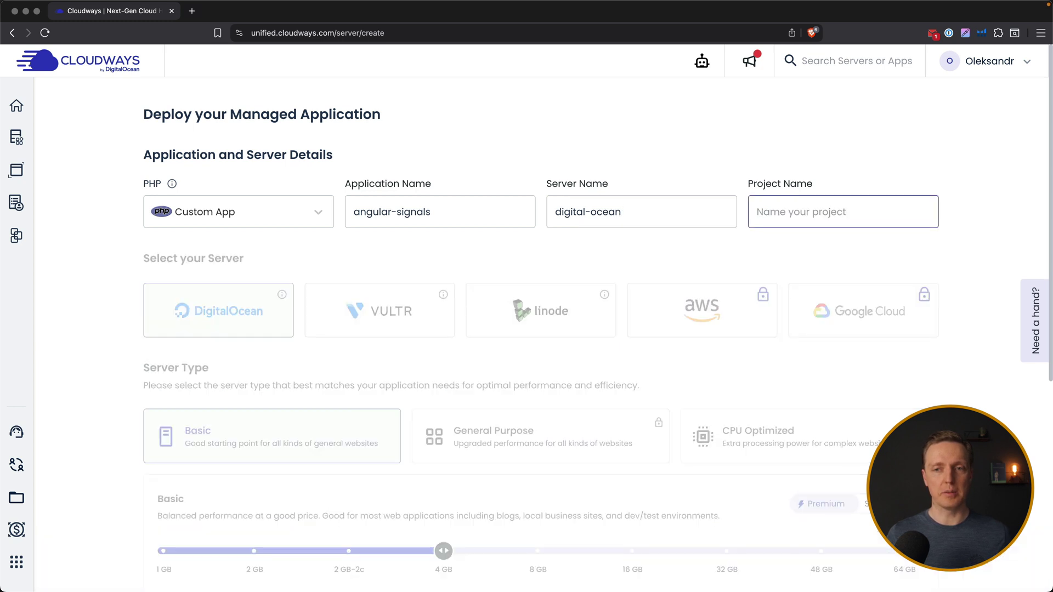
type("client")
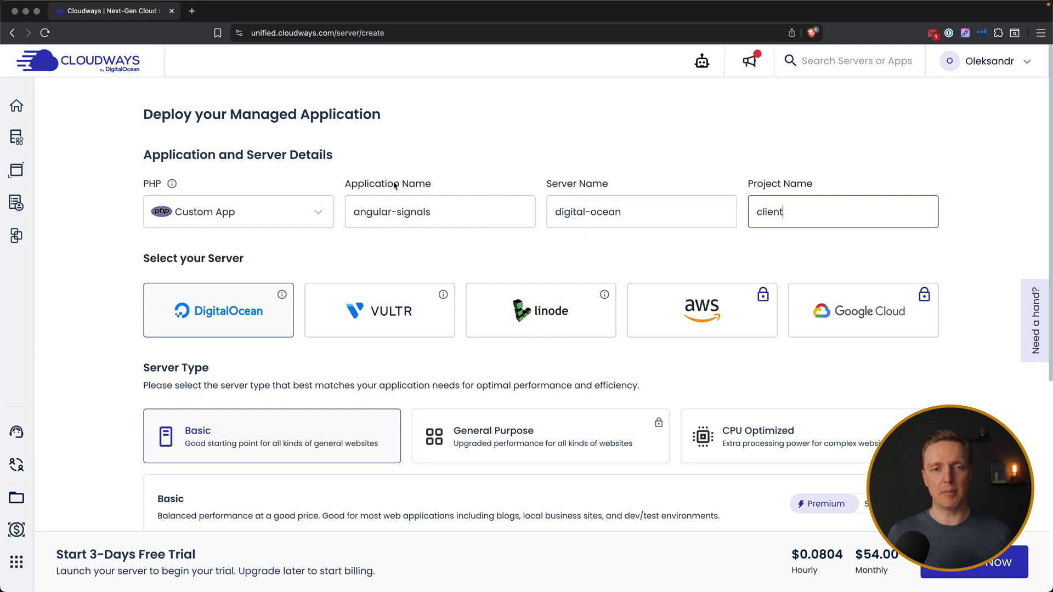
left_click(493, 161)
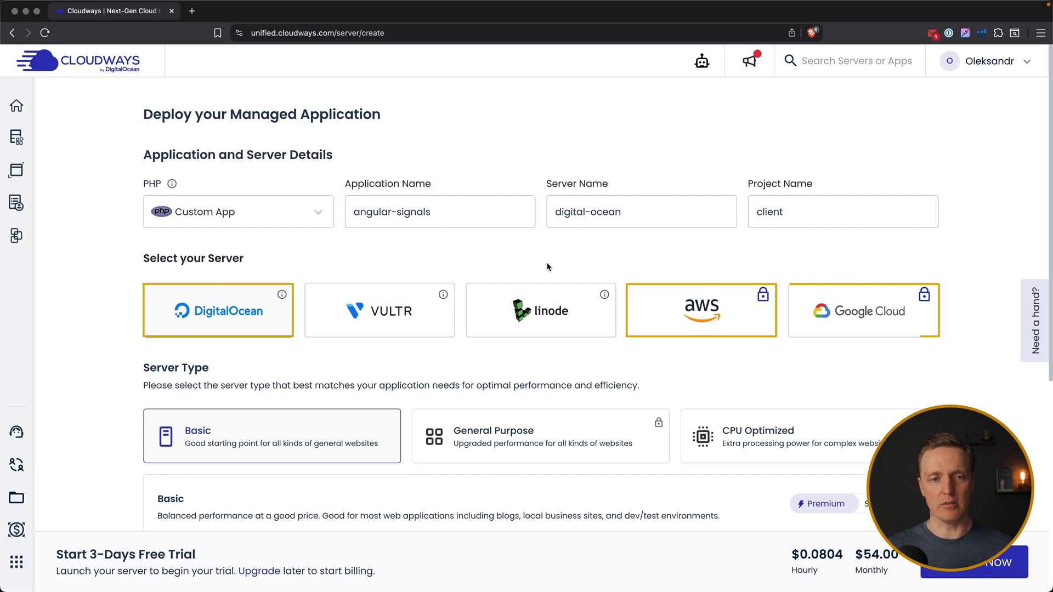
Set the DigitalOcean server size to 1 GB and its location to Frankfurt
mouse_move(278, 296)
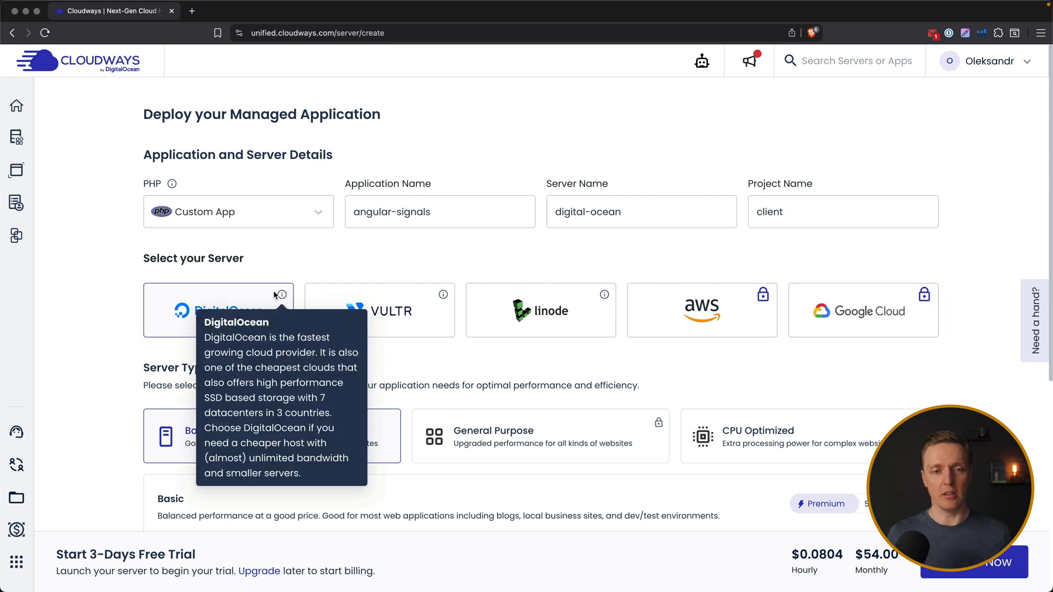
scroll(365, 265, "down", 4)
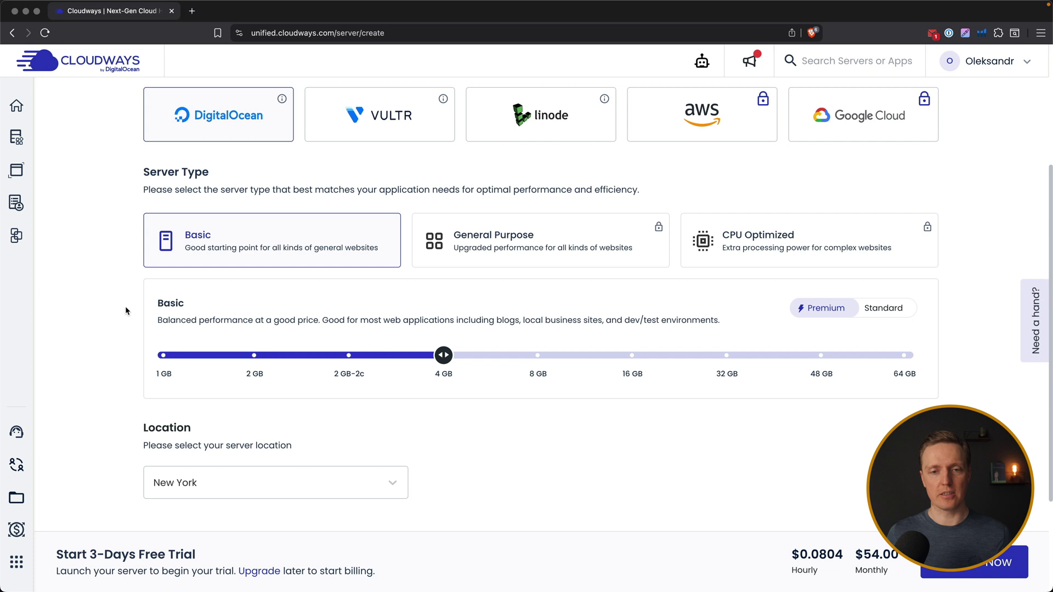
scroll(121, 291, "down", 2)
left_click_drag(444, 269, 160, 269)
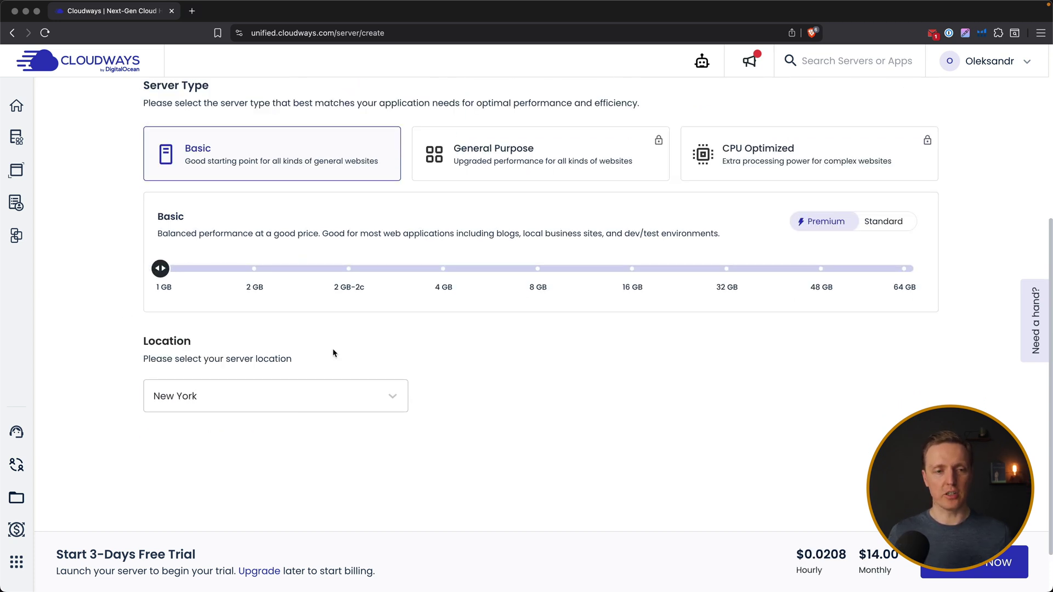
left_click(297, 394)
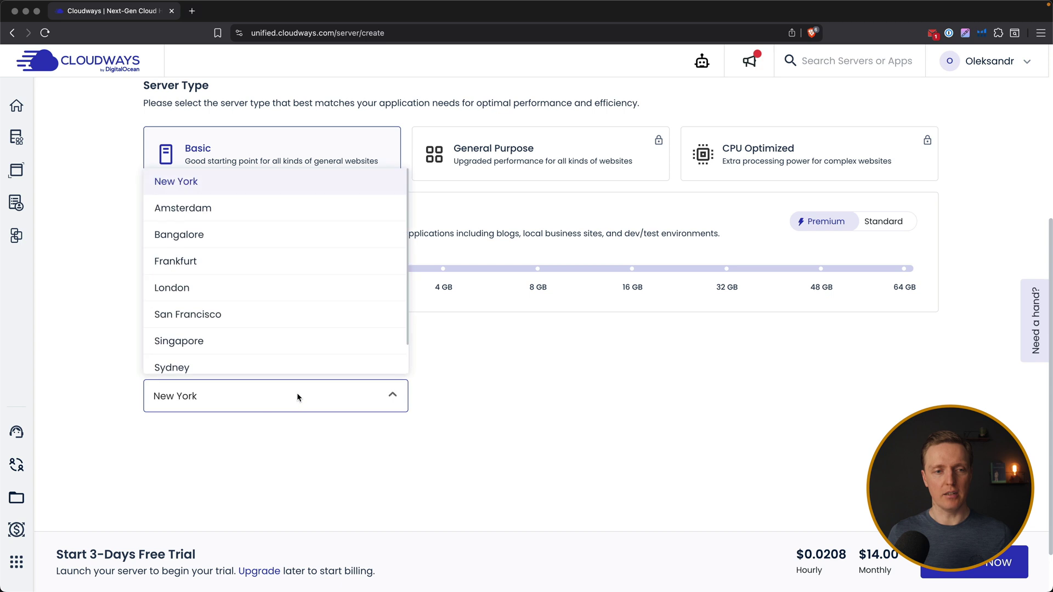
left_click(183, 265)
scroll(268, 343, "up", 1)
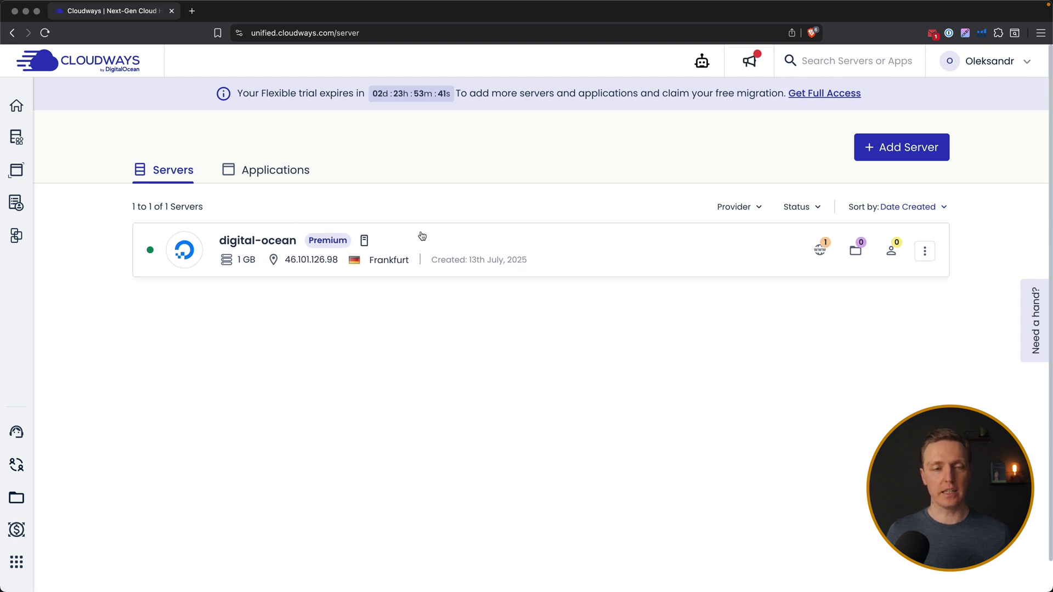
Open the angular-signals application's details from the Applications list
left_click(282, 176)
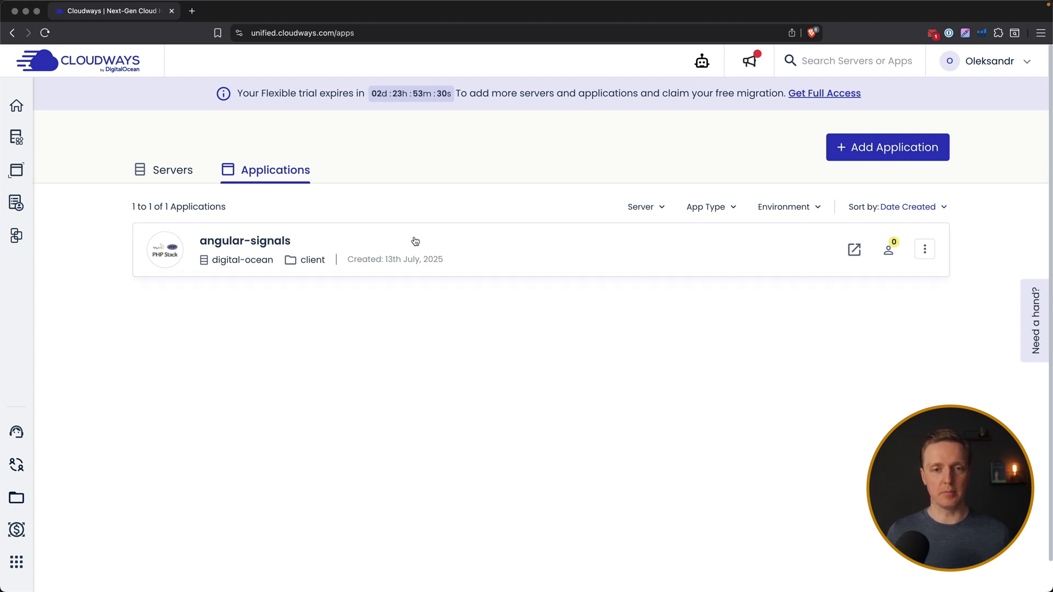
left_click(327, 239)
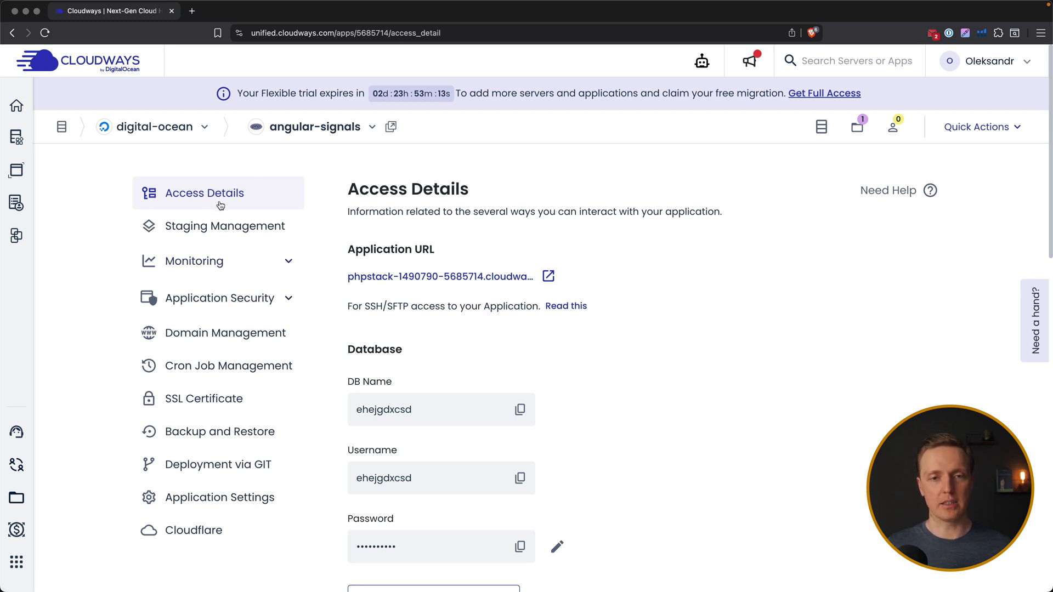
scroll(555, 235, "down", 5)
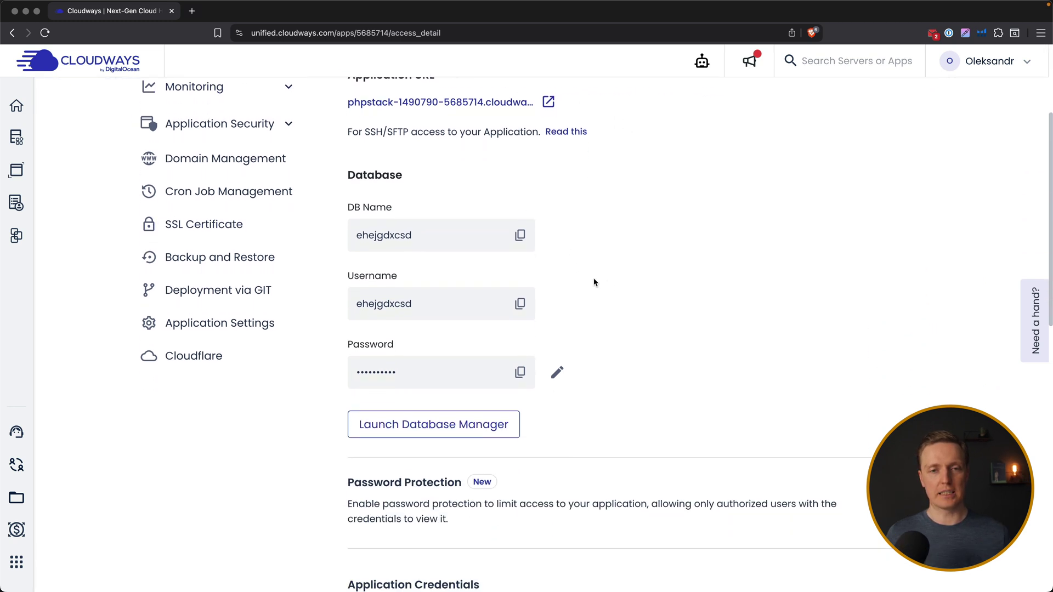
scroll(589, 265, "up", 3)
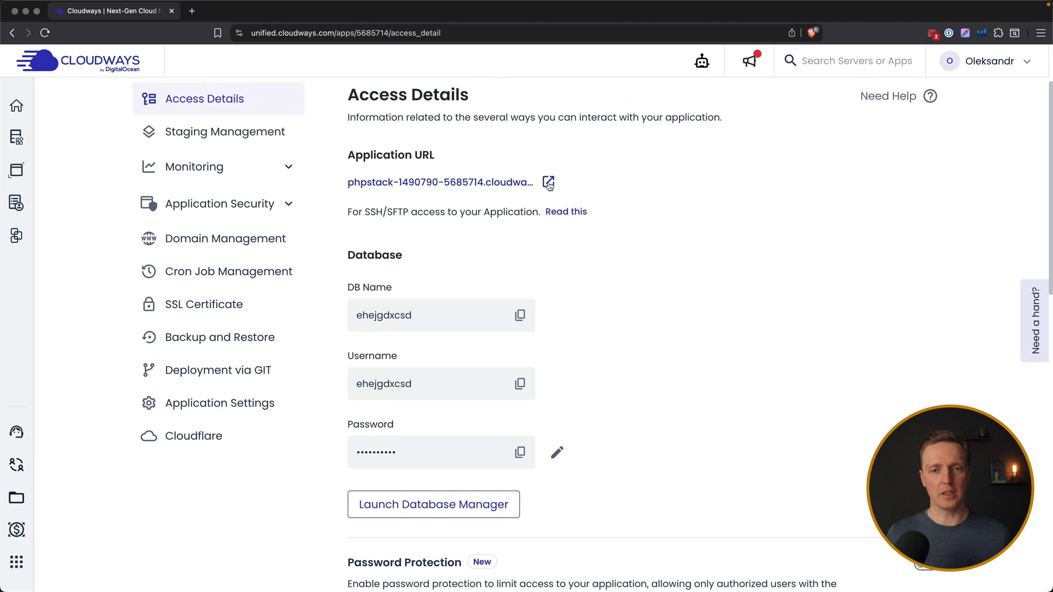
Open the app's default URL in a new tab, then return and expand Monitoring
left_click(548, 183)
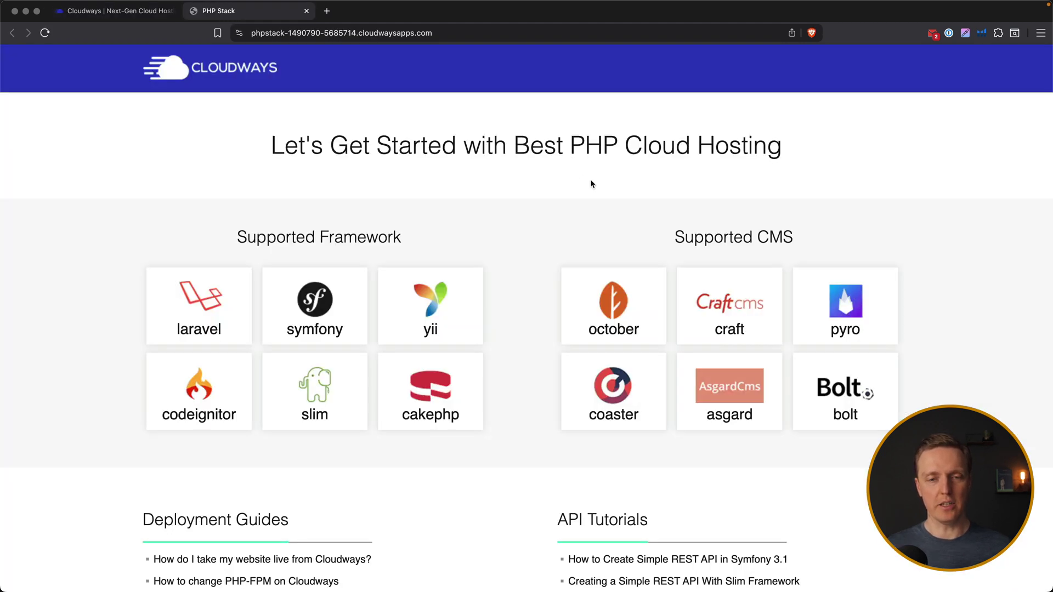
key("ctrl+shift+Tab")
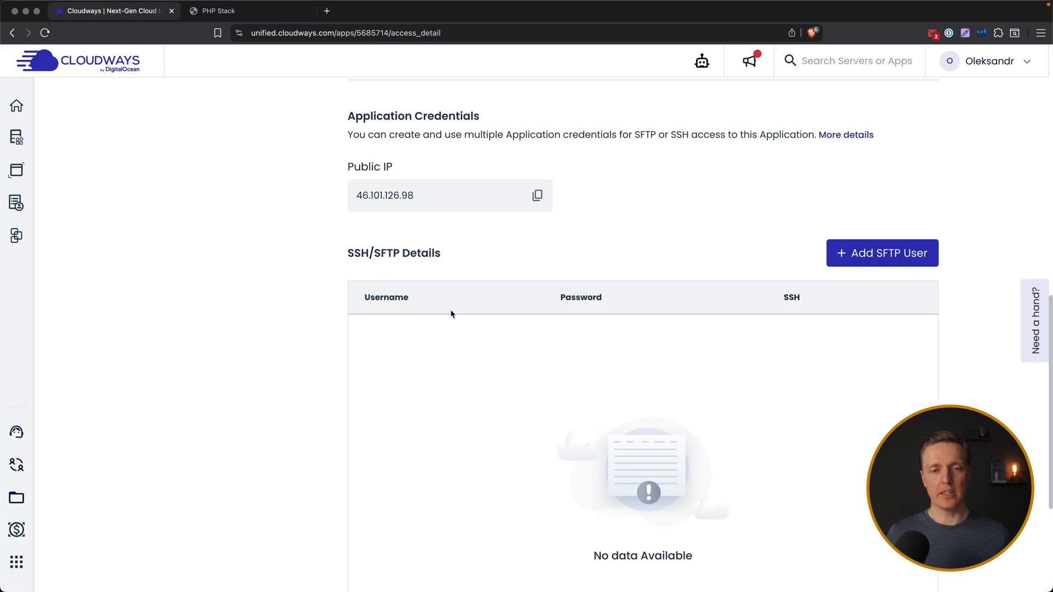
scroll(451, 313, "up", 5)
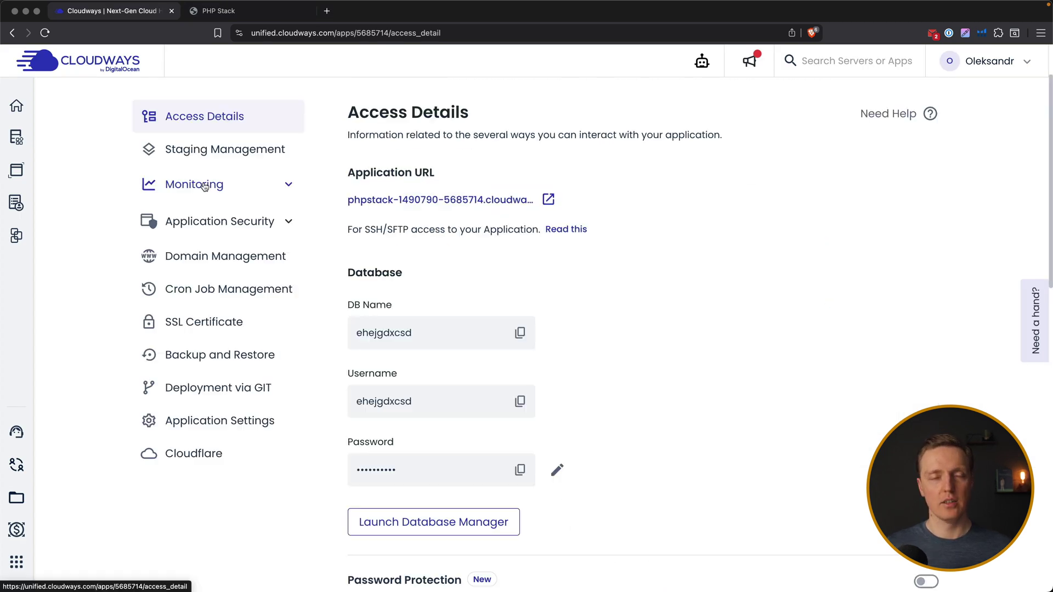
left_click(204, 186)
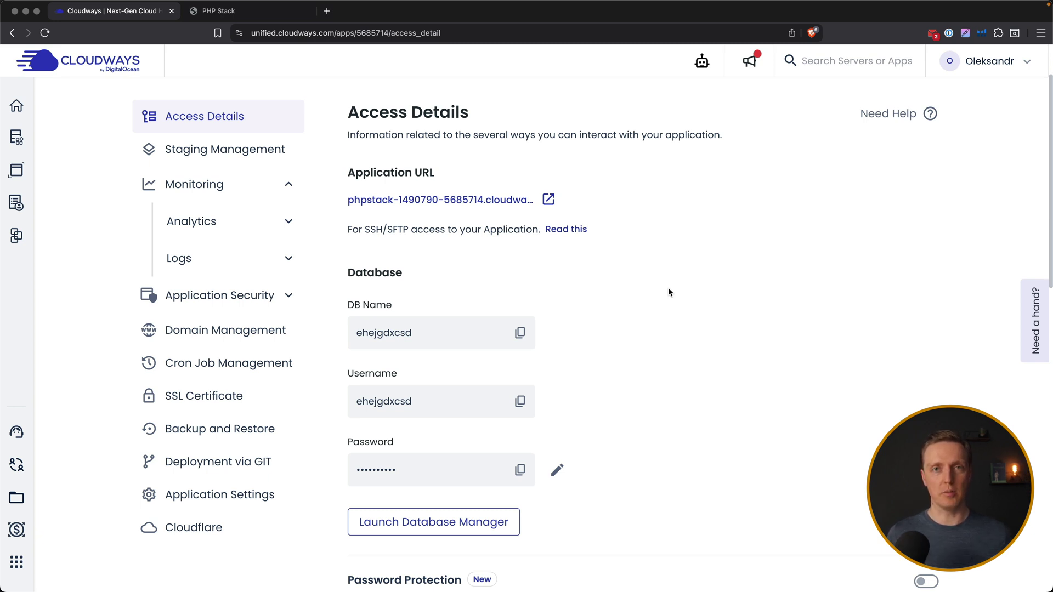
key("super+Tab")
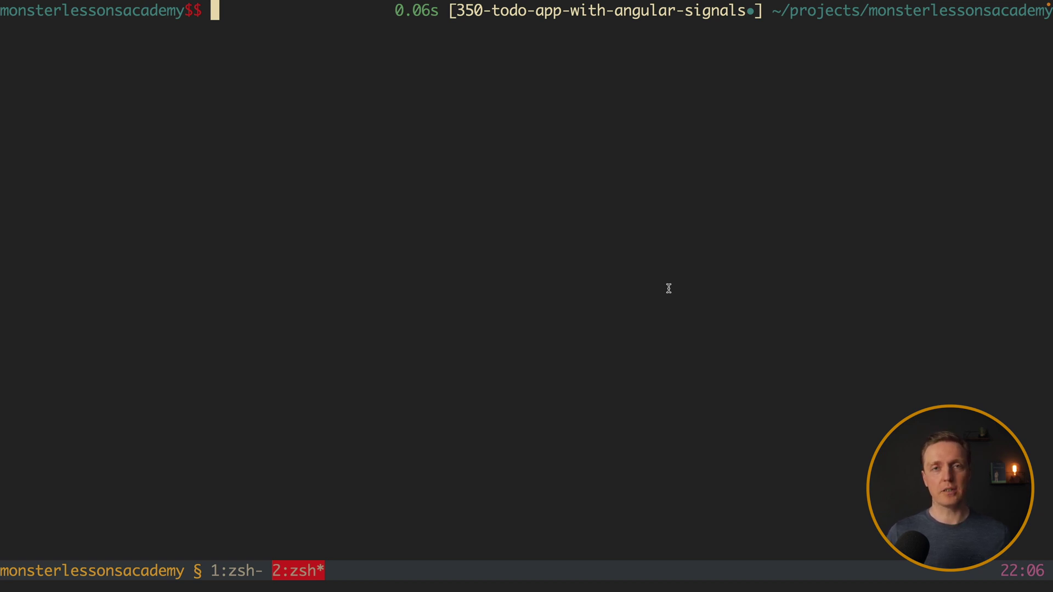
Run npm run build to compile the Angular todo app into dist/app
type("npm run build")
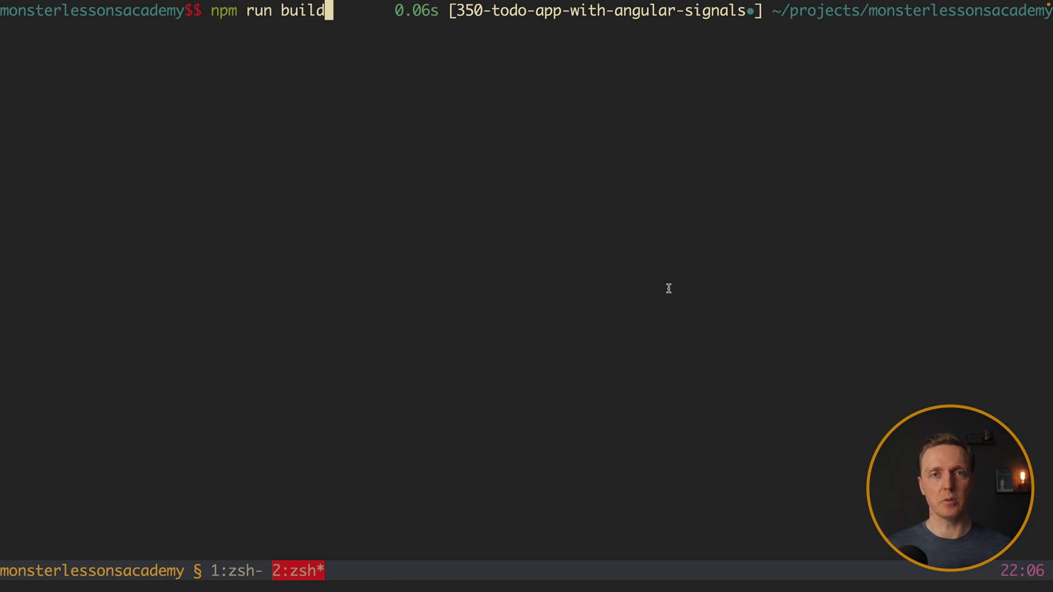
key("Return")
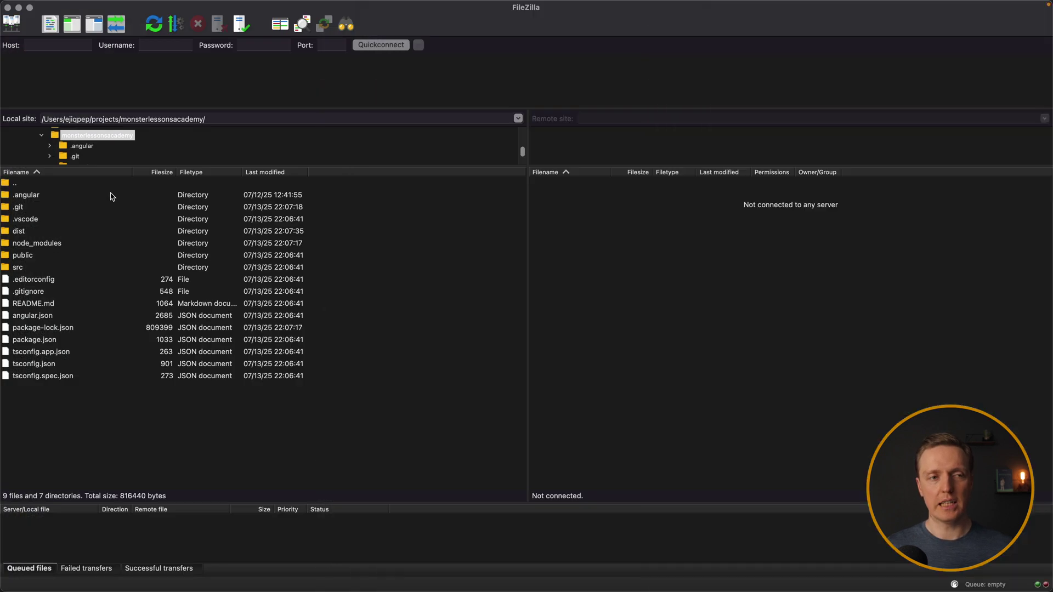
Navigate FileZilla's local pane into the dist/app folder
double_click(24, 233)
double_click(24, 198)
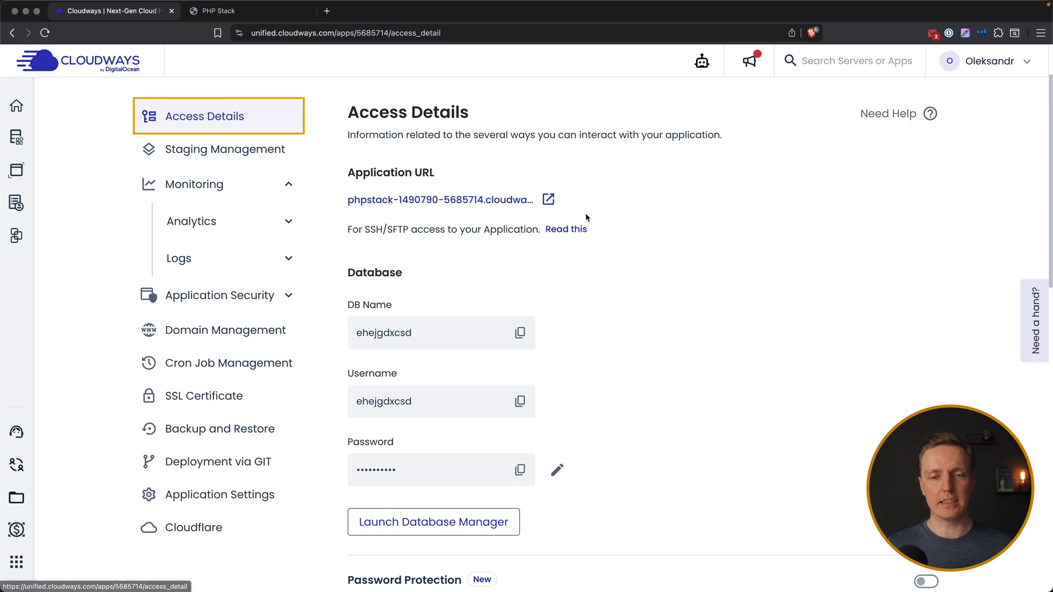
Add an SFTP user named angular with a pasted password under SSH/SFTP Details
scroll(588, 213, "down", 1)
scroll(587, 212, "down", 12)
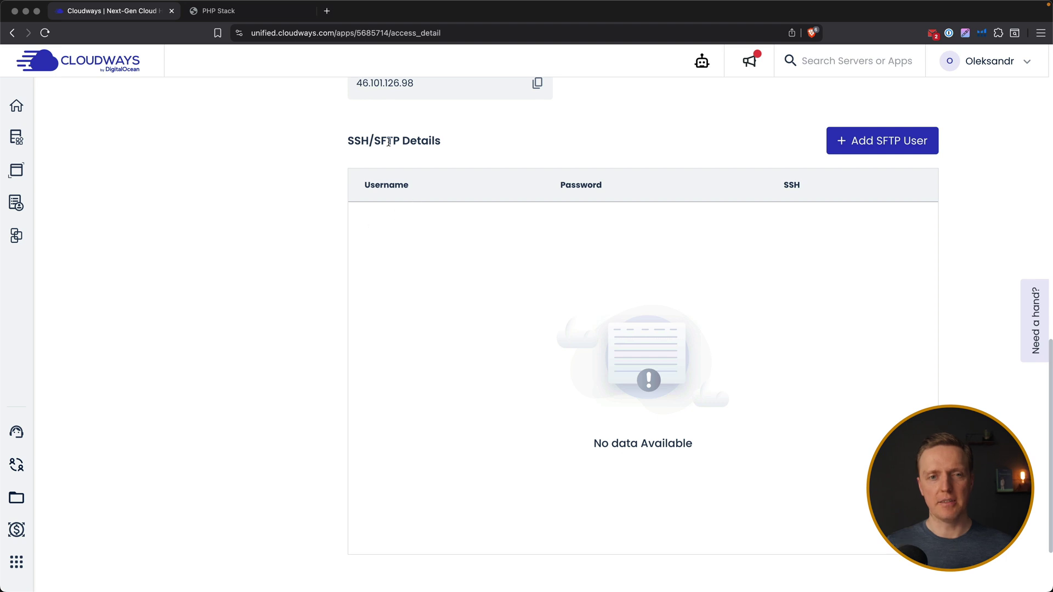
left_click(874, 144)
left_click(357, 287)
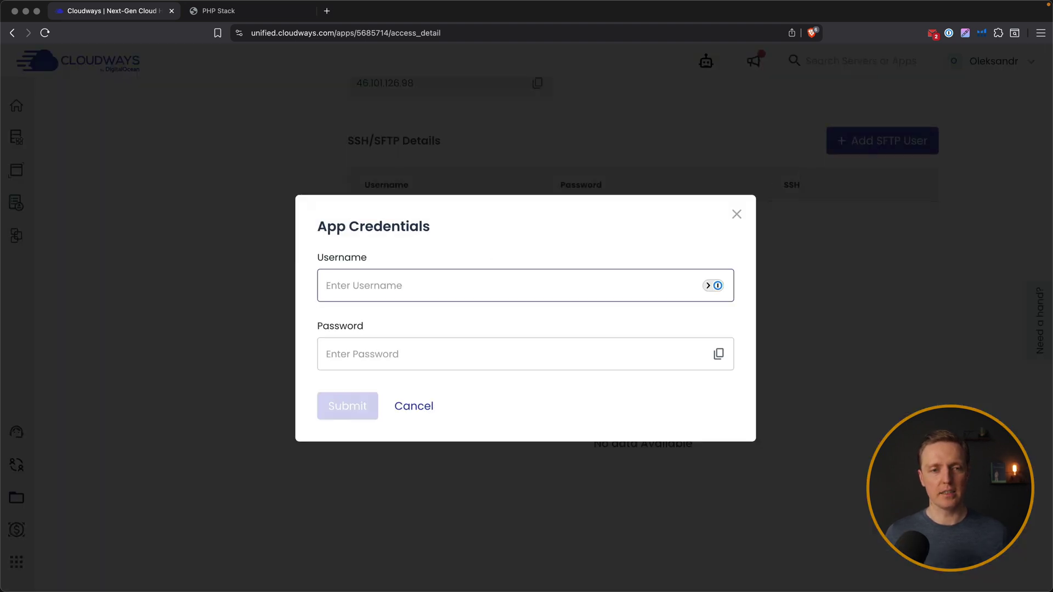
type("angular")
key("Tab")
key("super+v")
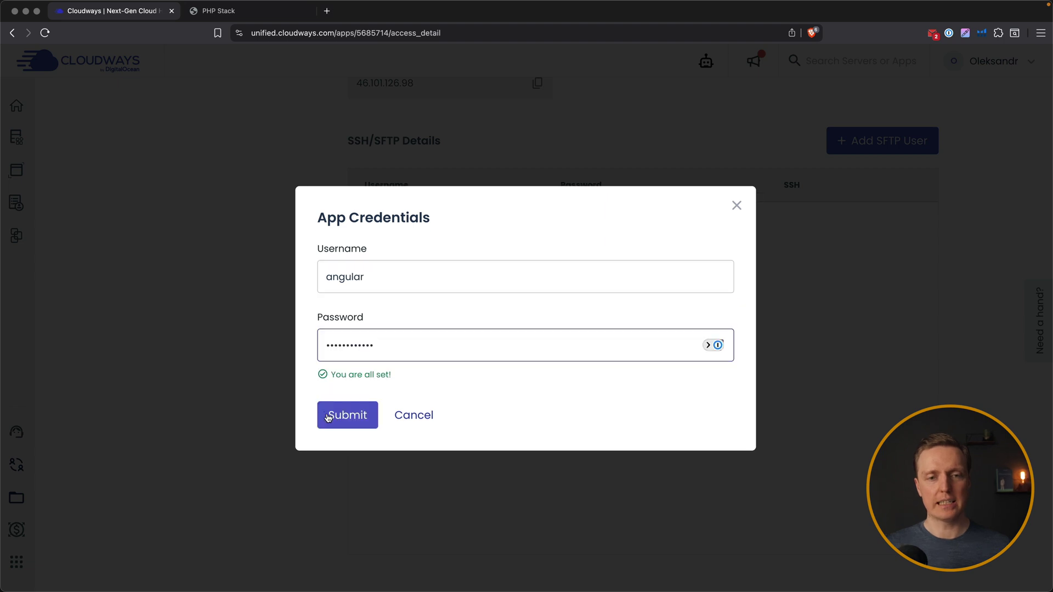
left_click(328, 418)
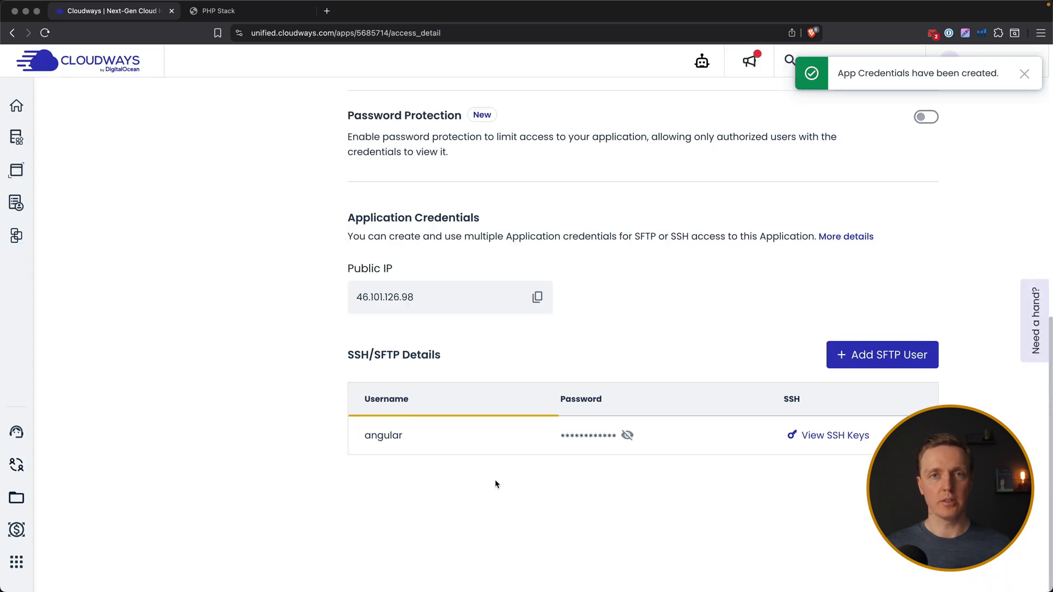
Enter username angular and the SFTP password in FileZilla's Quickconnect bar
key("super+Tab")
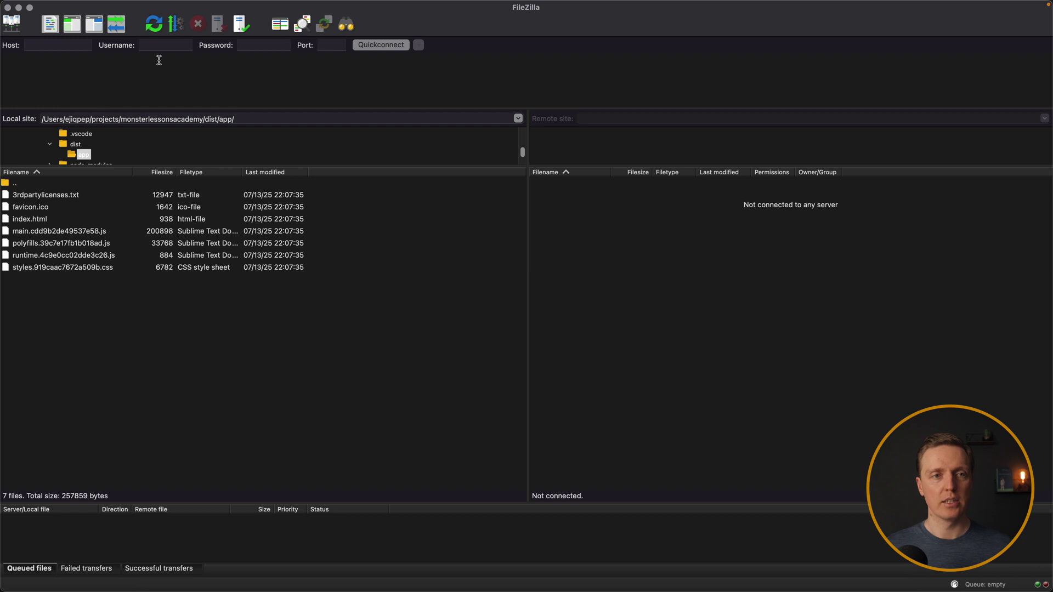
left_click(158, 48)
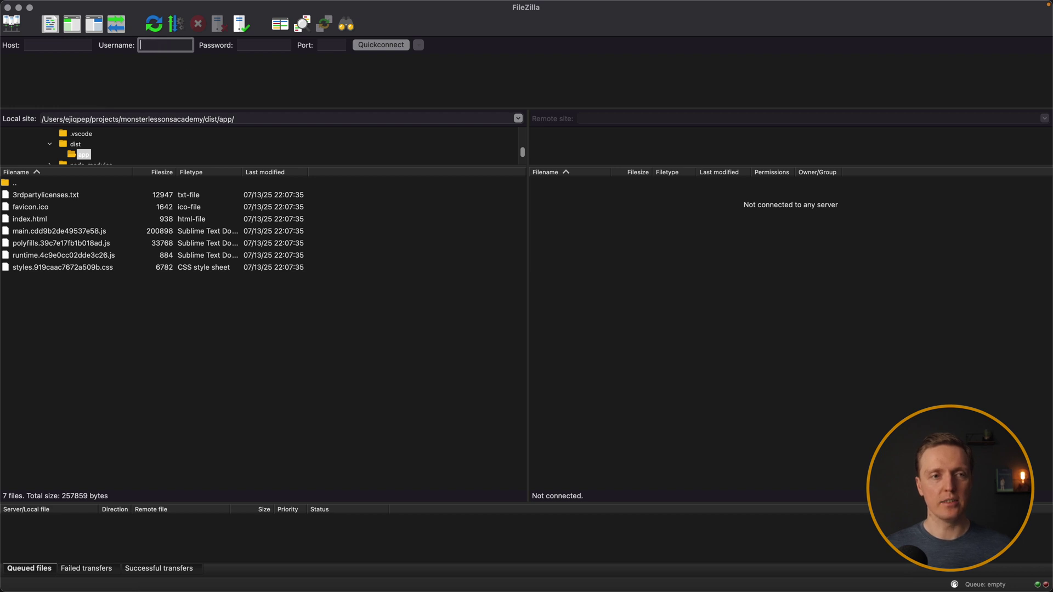
type("angular")
key("Tab")
key("super+v")
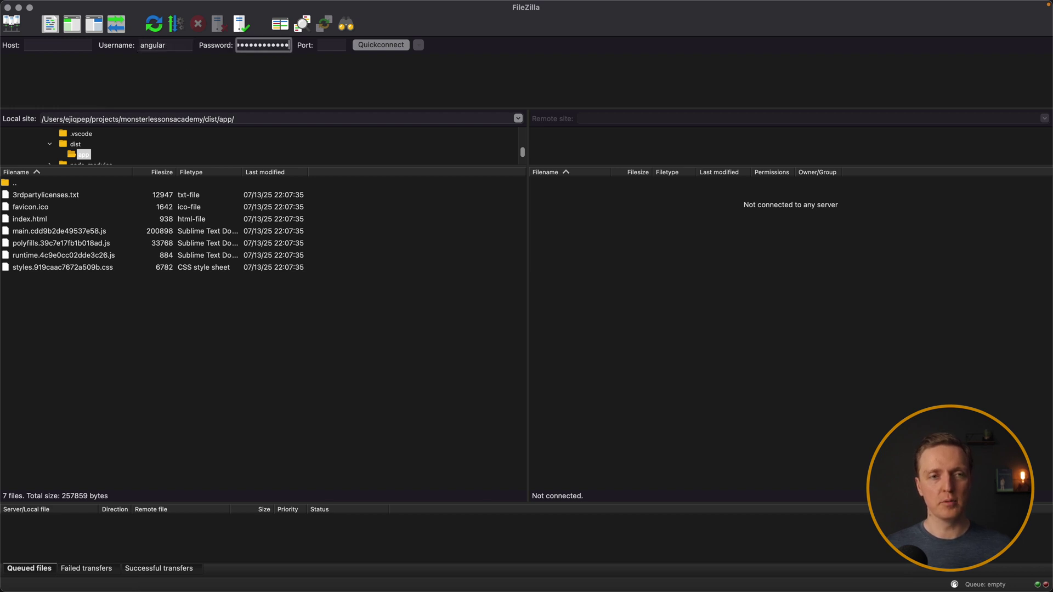
Set host 46.101.126.98 copied from Cloudways and port 22, then connect and accept the host key
left_click(46, 45)
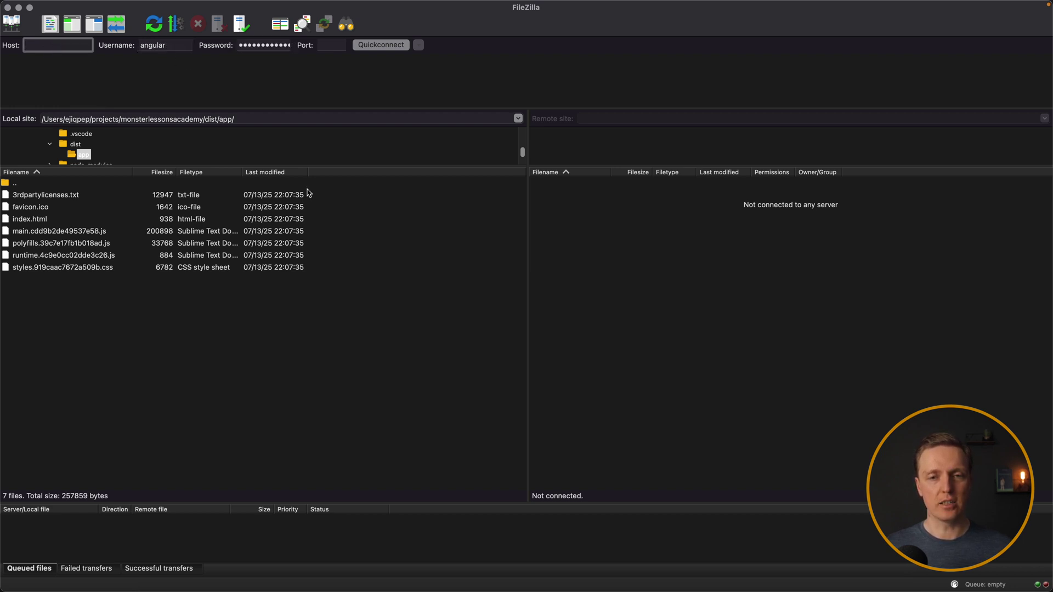
key("super+Tab")
left_click_drag(414, 299, 331, 299)
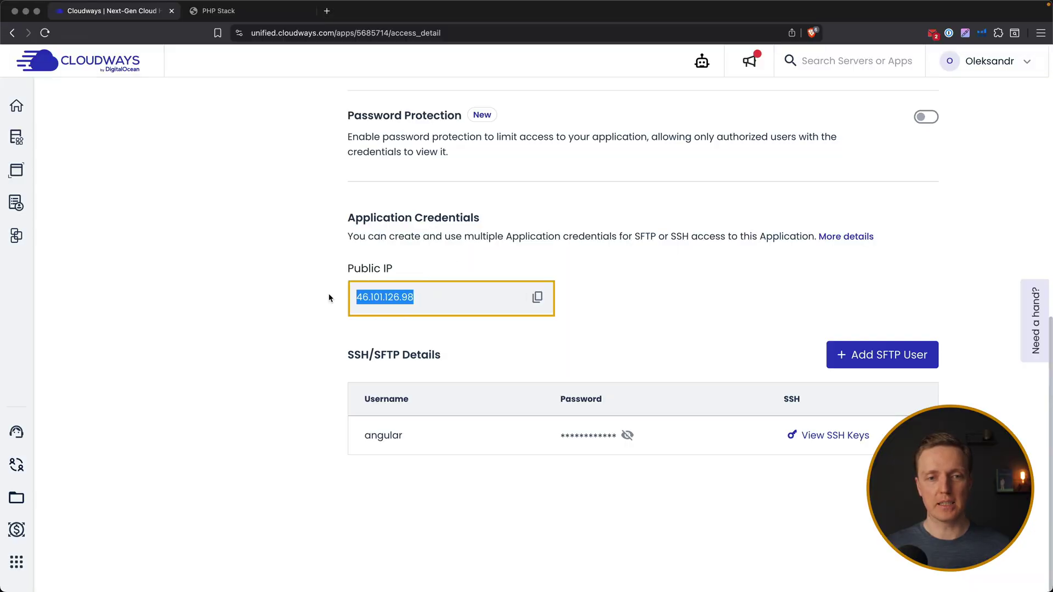
key("super+c")
left_click(430, 321)
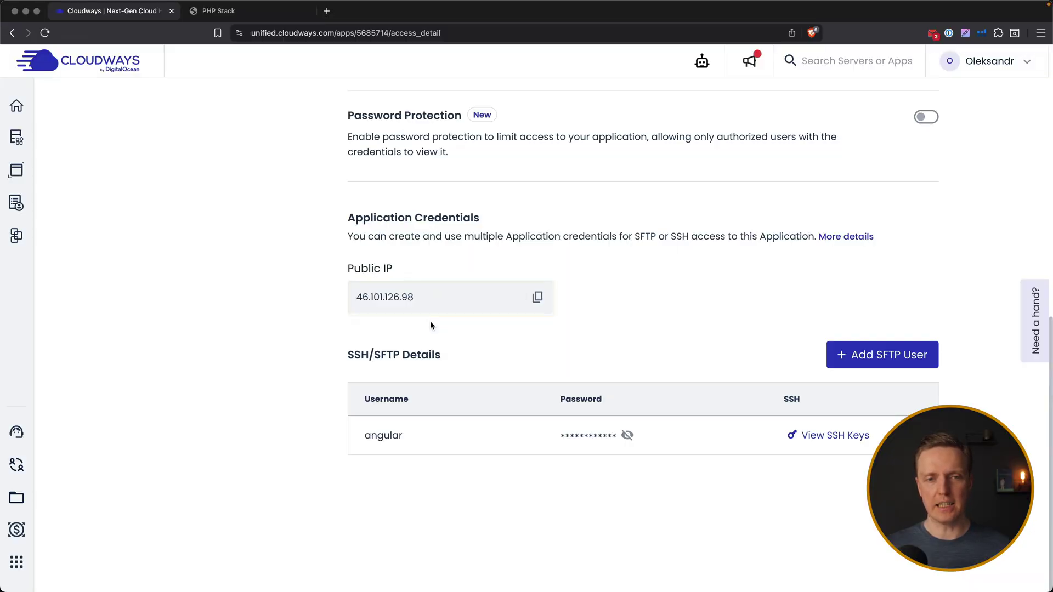
key("super+Tab")
key("super+v")
left_click(332, 45)
type("22")
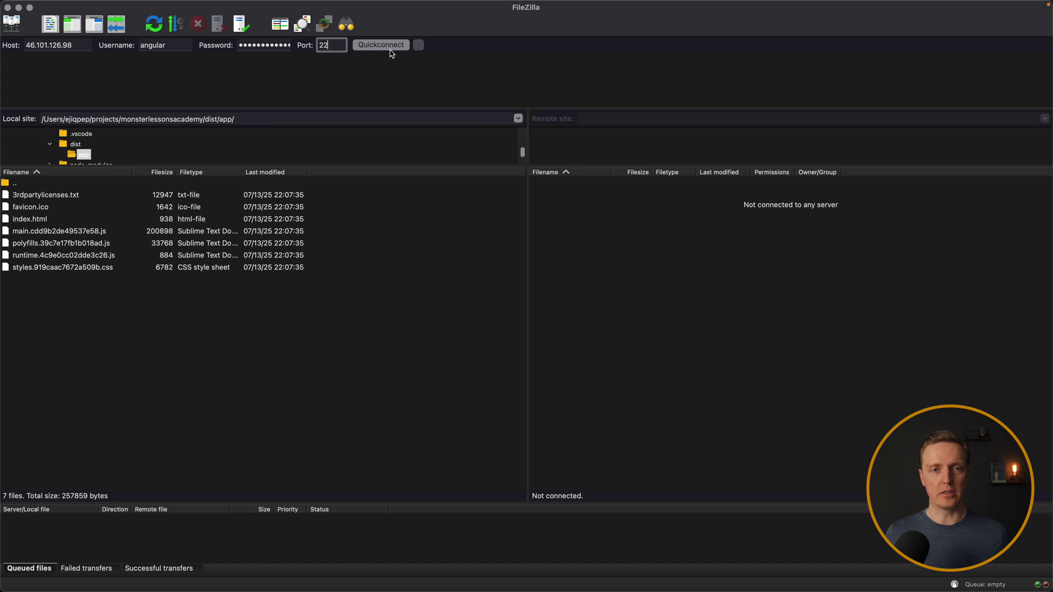
left_click(386, 49)
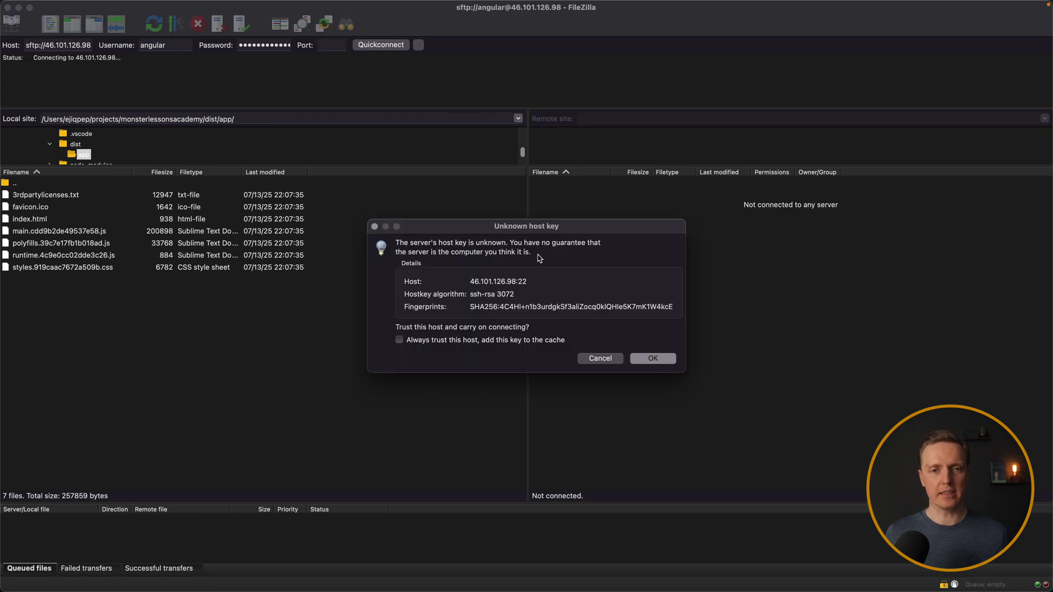
key("Return")
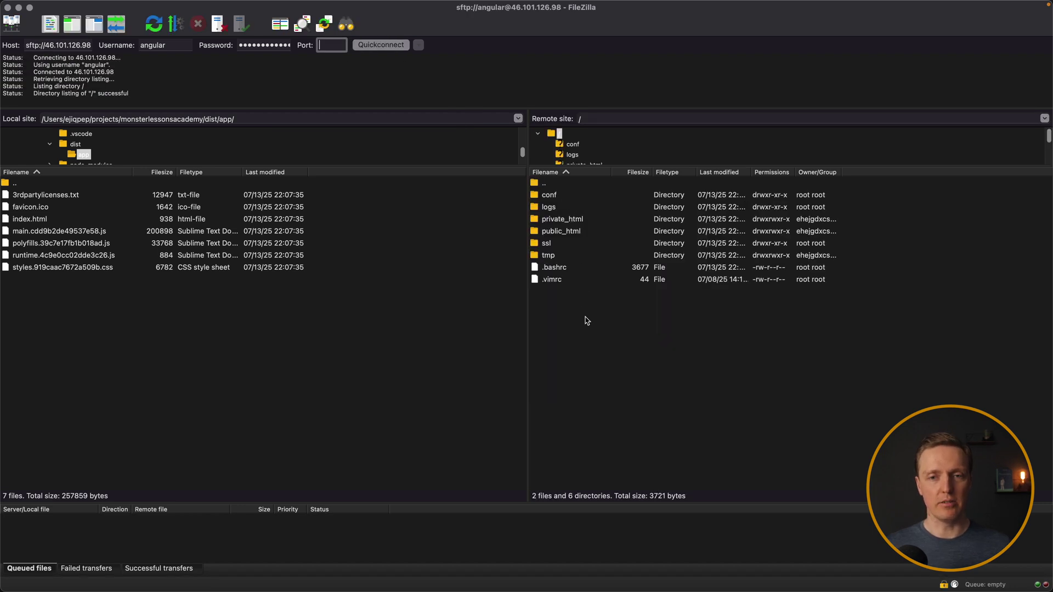
Open the server's public_html folder and delete its index.php
double_click(564, 232)
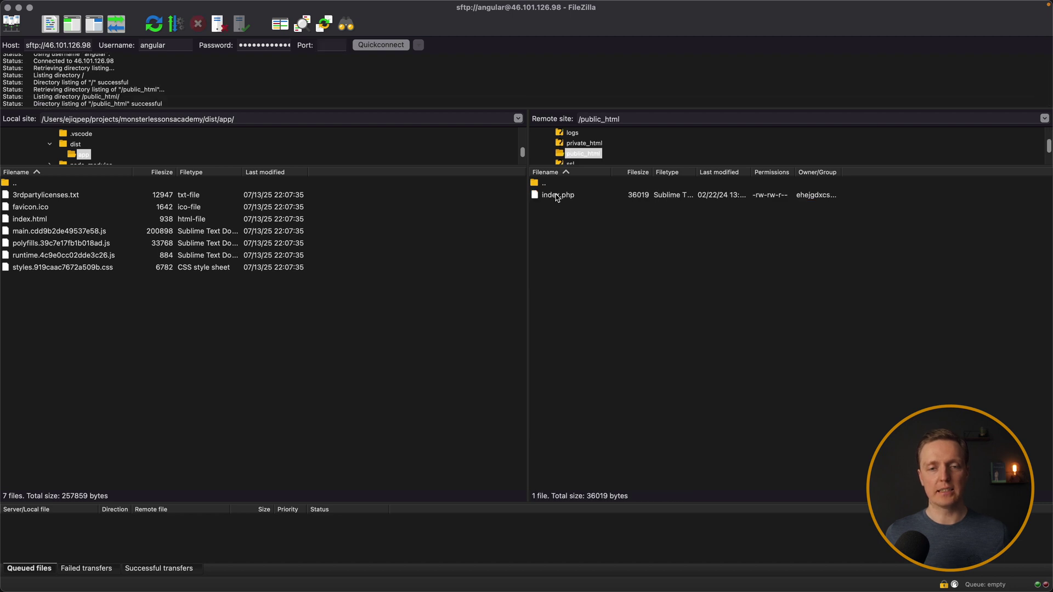
left_click(558, 197)
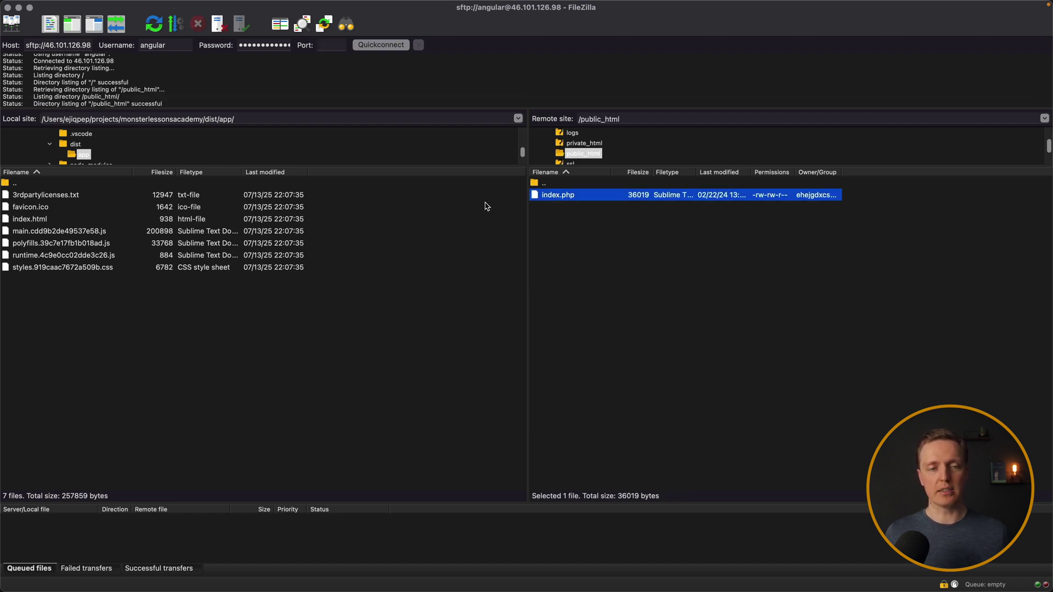
right_click(571, 200)
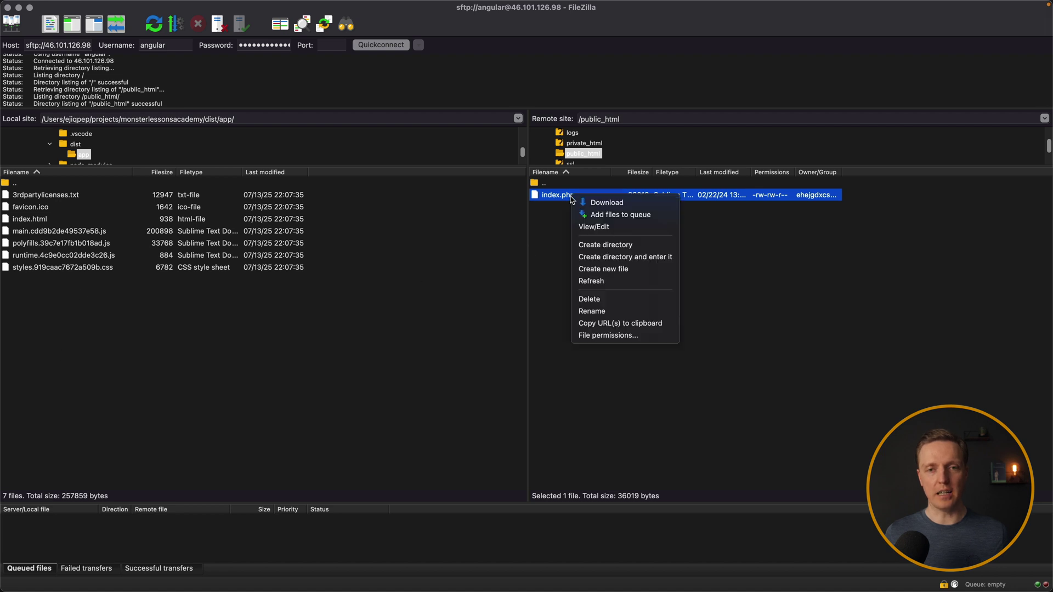
left_click(589, 299)
Upload all seven local dist/app build files into public_html
left_click(52, 244)
key("super+a")
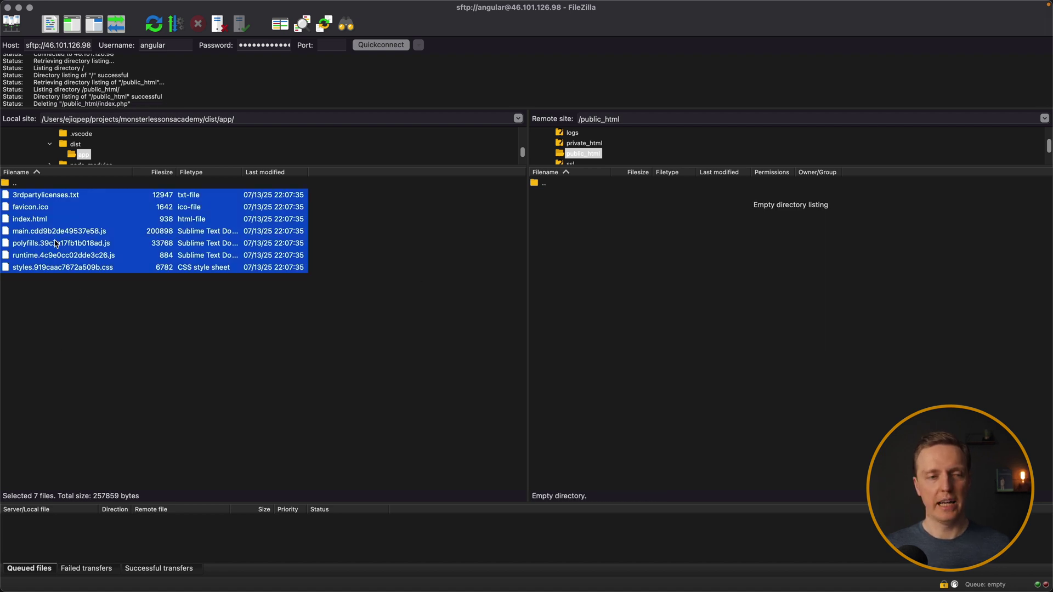
left_click_drag(52, 244, 593, 273)
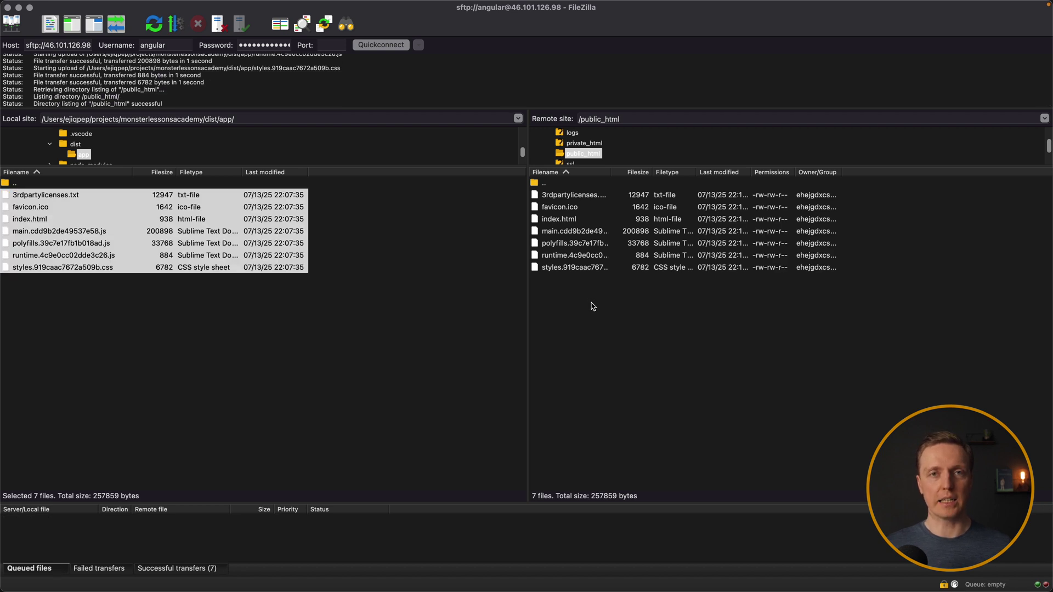
Open the live application URL and enter 'first todo' in the todos app's new-todo field
key("super+Tab")
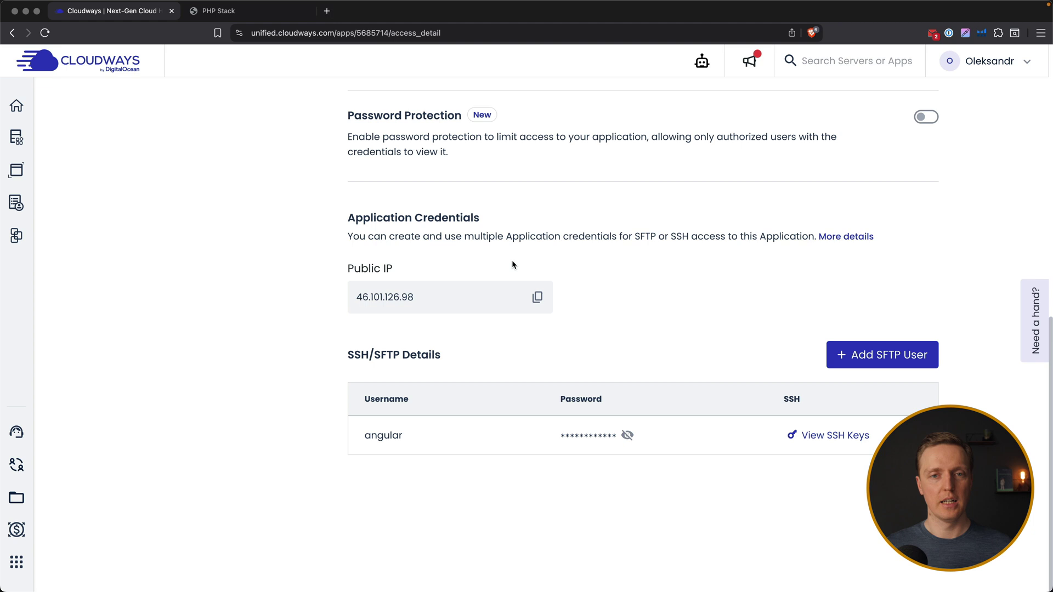
scroll(512, 260, "up", 10)
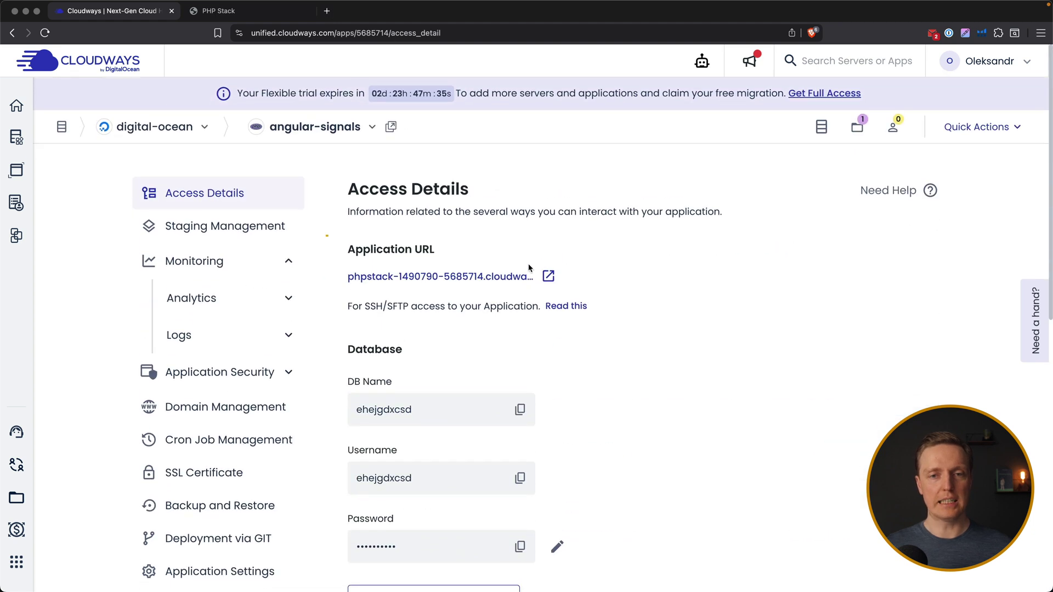
left_click(549, 276)
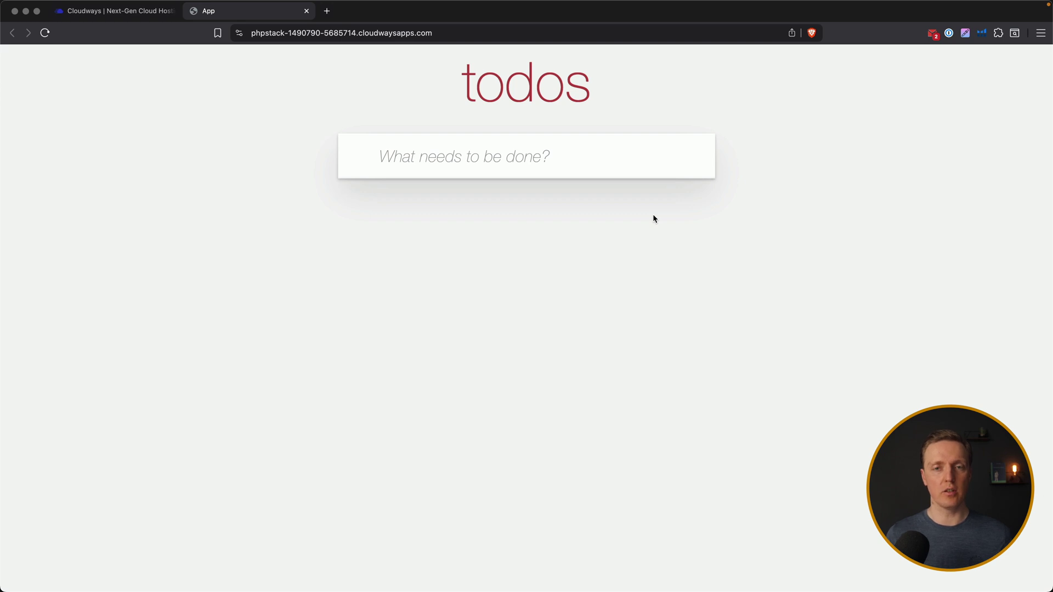
type("first ")
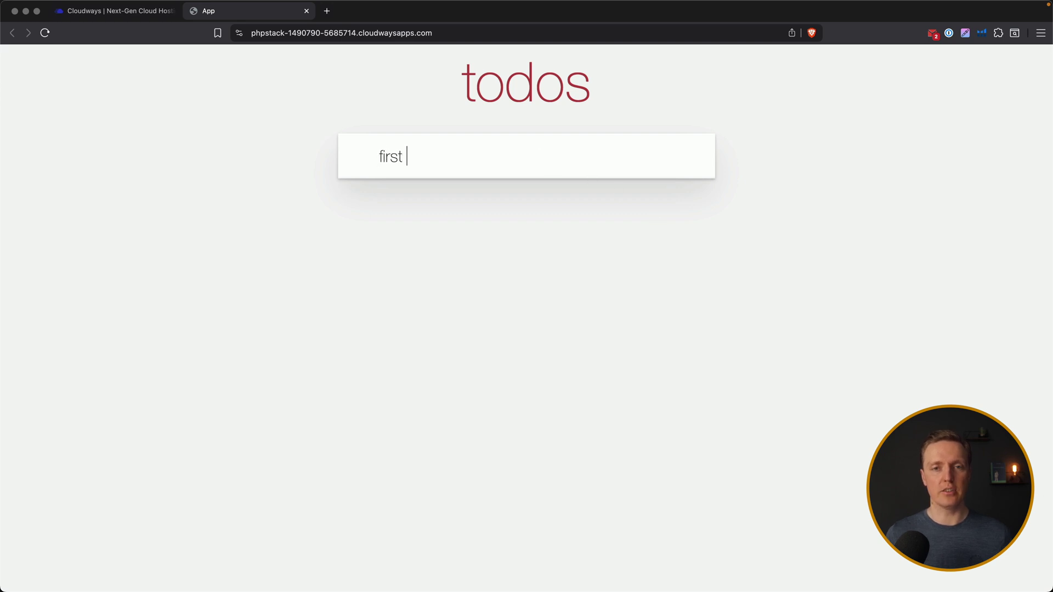
type("todo")
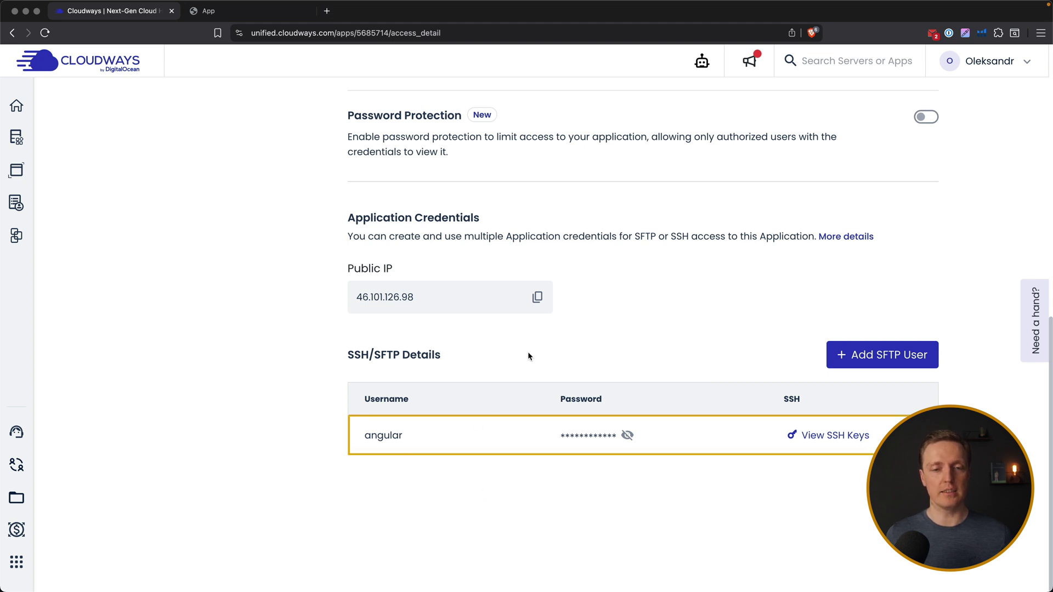
key("super+Tab")
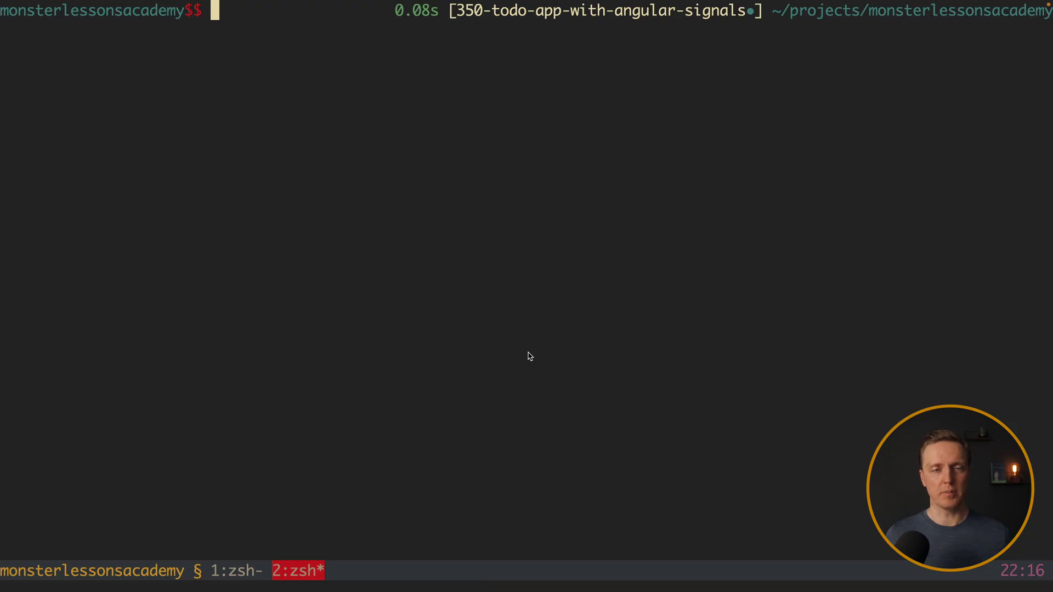
type("ssh ang")
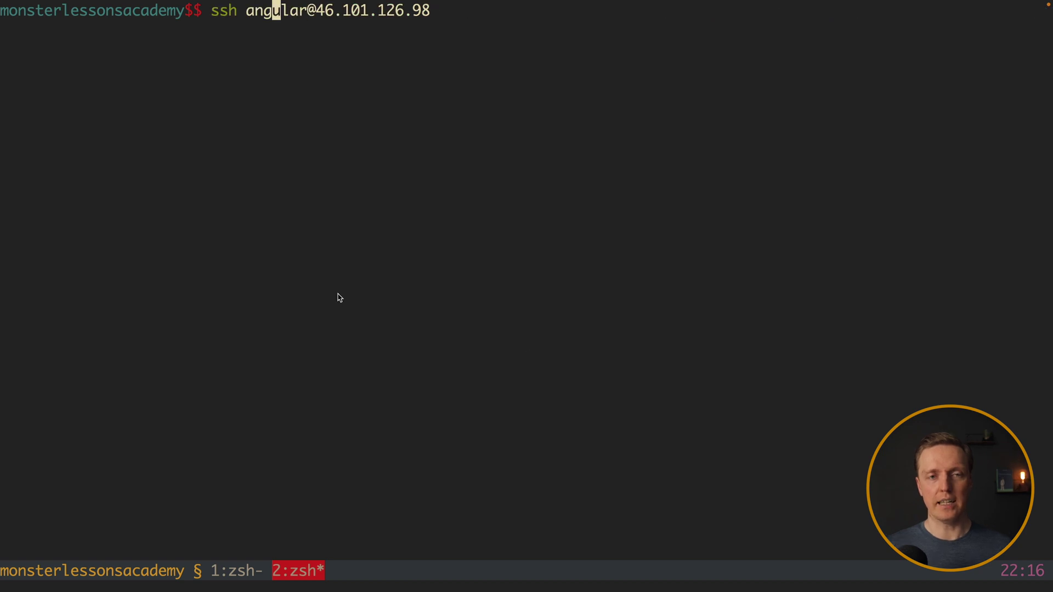
type("ular@46.101.126.98")
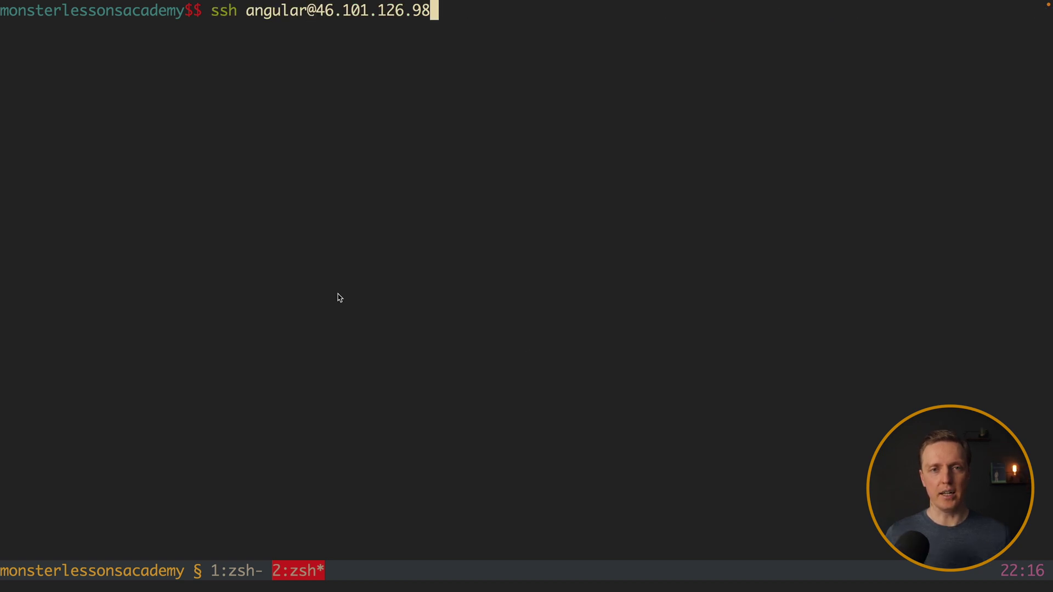
key("Return")
type("yes")
key("Return")
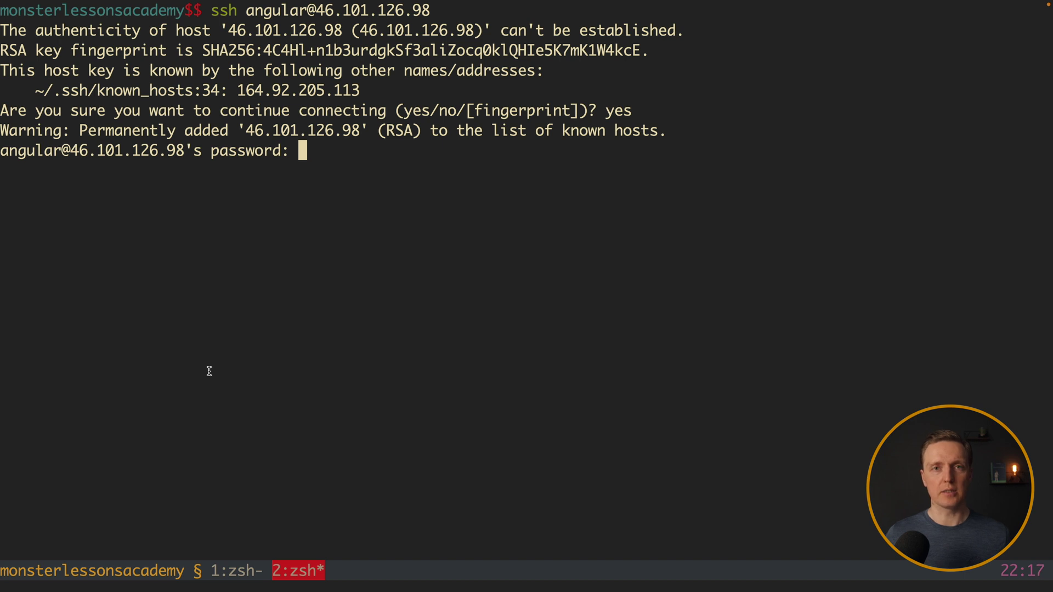
key("Return")
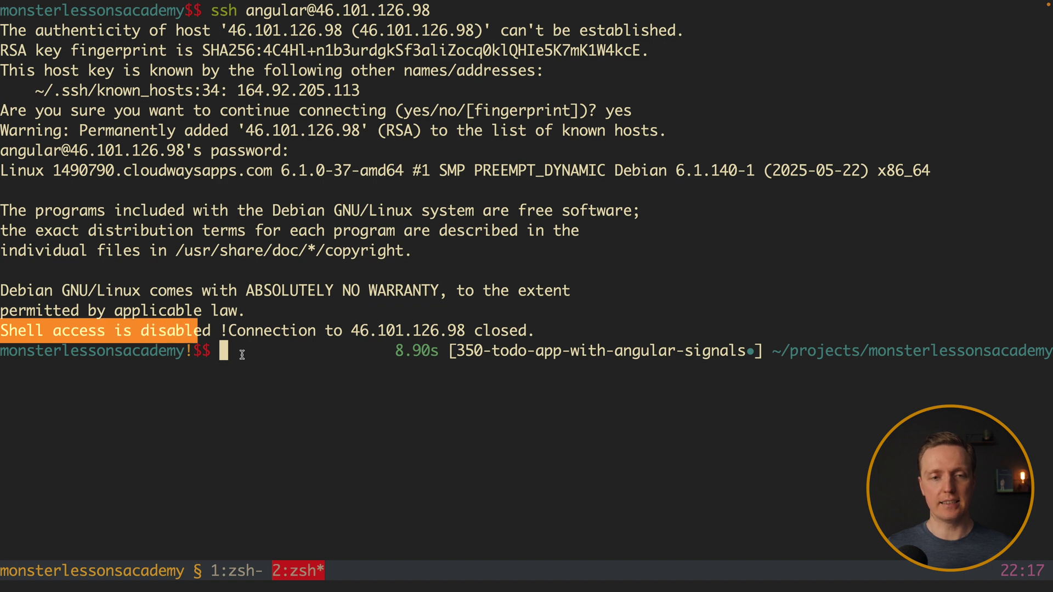
key("super+Tab")
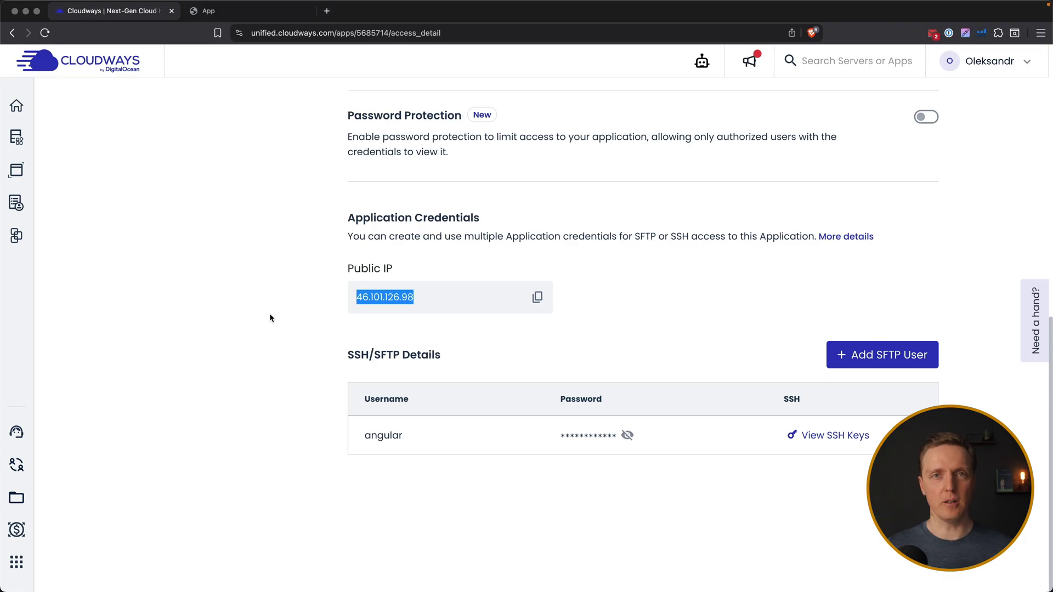
Turn on SSH Access in angular-signals' Application Settings and confirm it
scroll(270, 317, "up", 10)
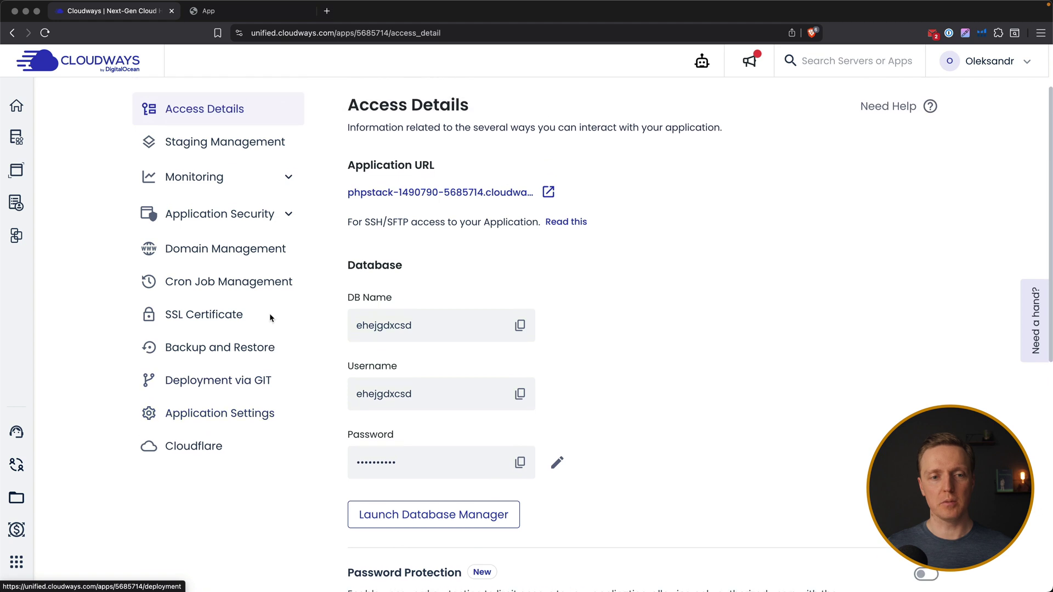
left_click(230, 413)
scroll(548, 324, "down", 10)
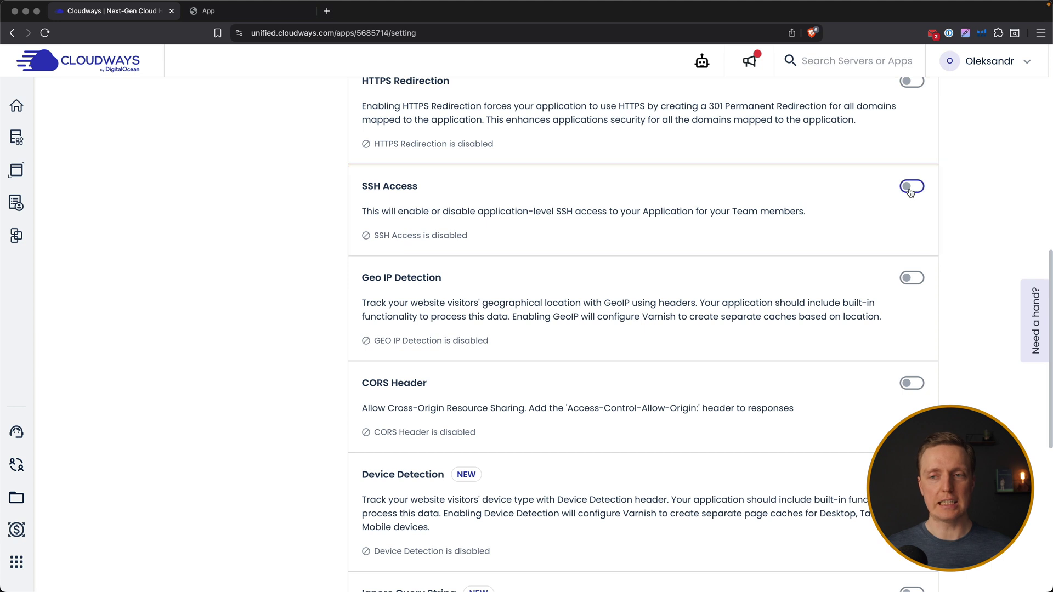
left_click(912, 188)
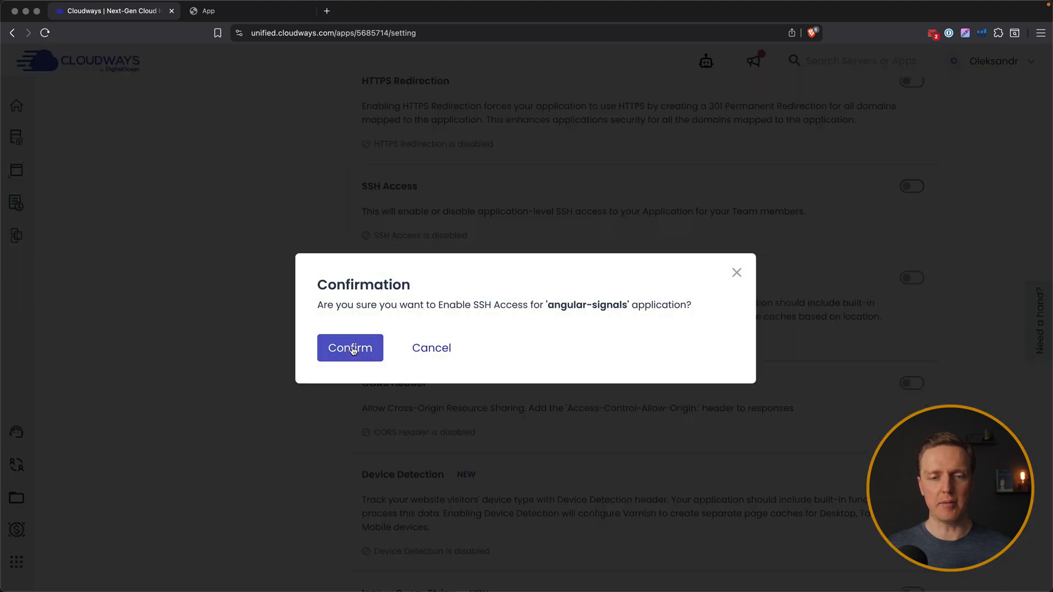
left_click(352, 353)
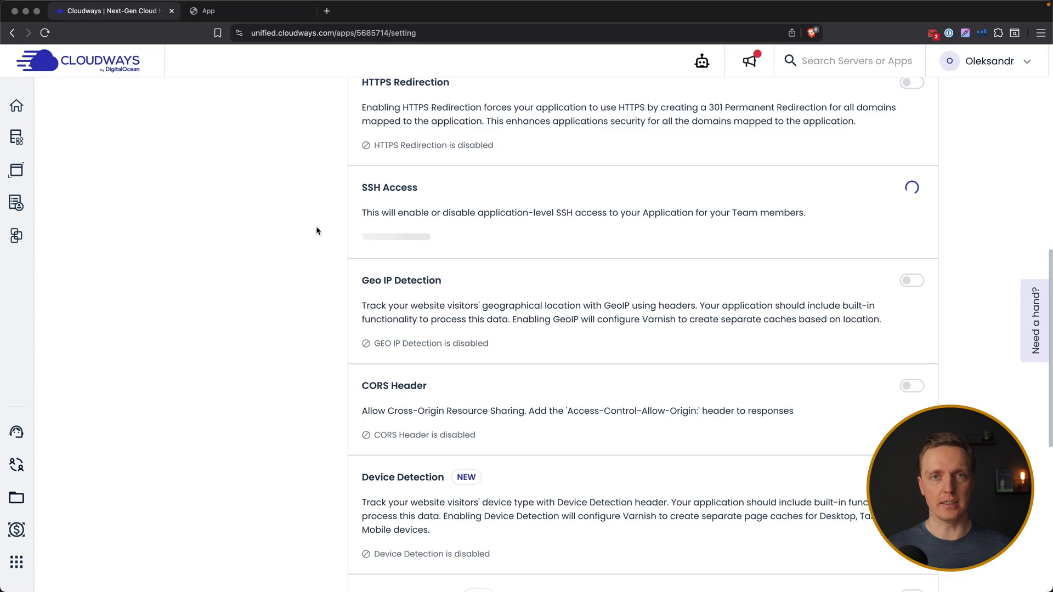
Log in over SSH again and list the seven build files in public_html
key("super+Tab")
key("Return")
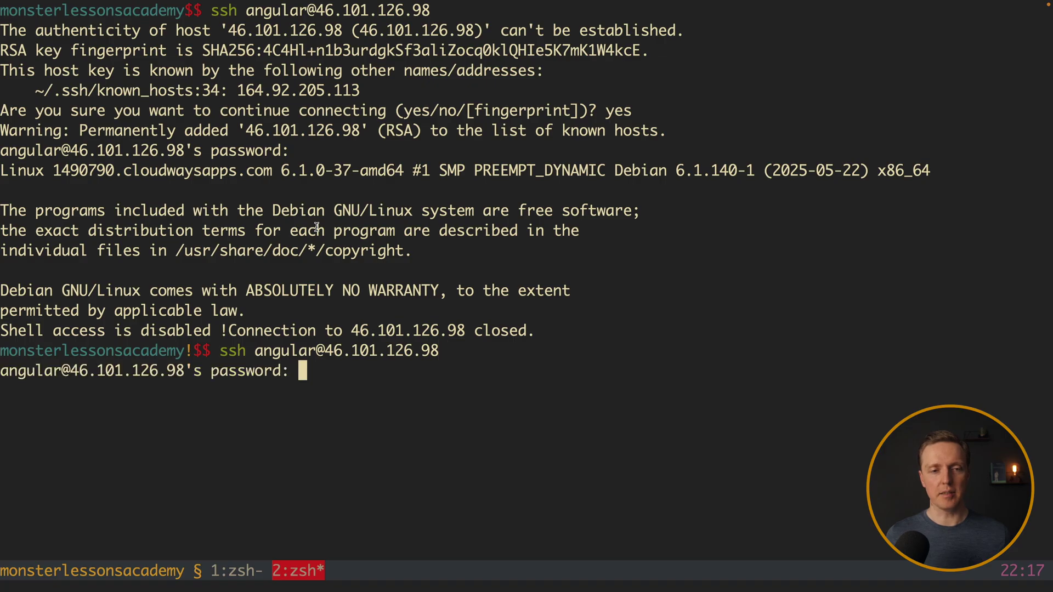
key("Return")
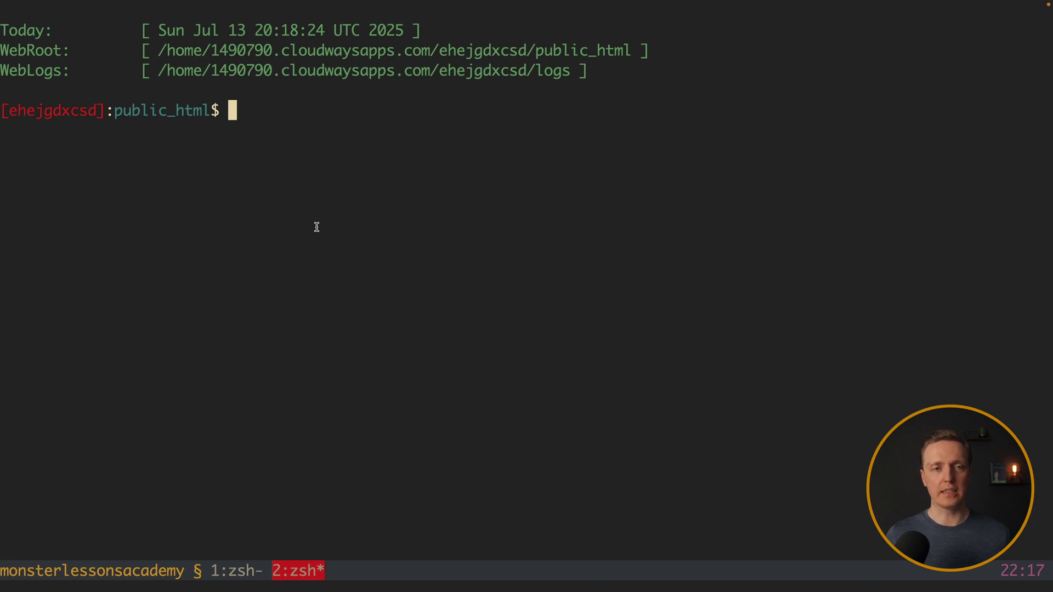
type("ls")
key("Return")
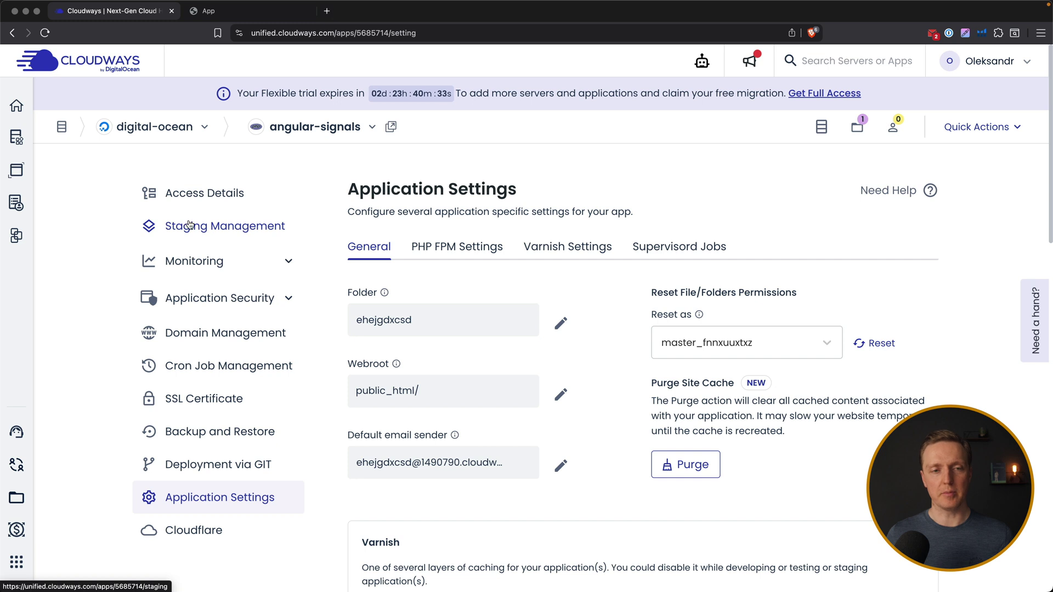
Launch a staging application of angular-signals on the same digital-ocean server
left_click(232, 234)
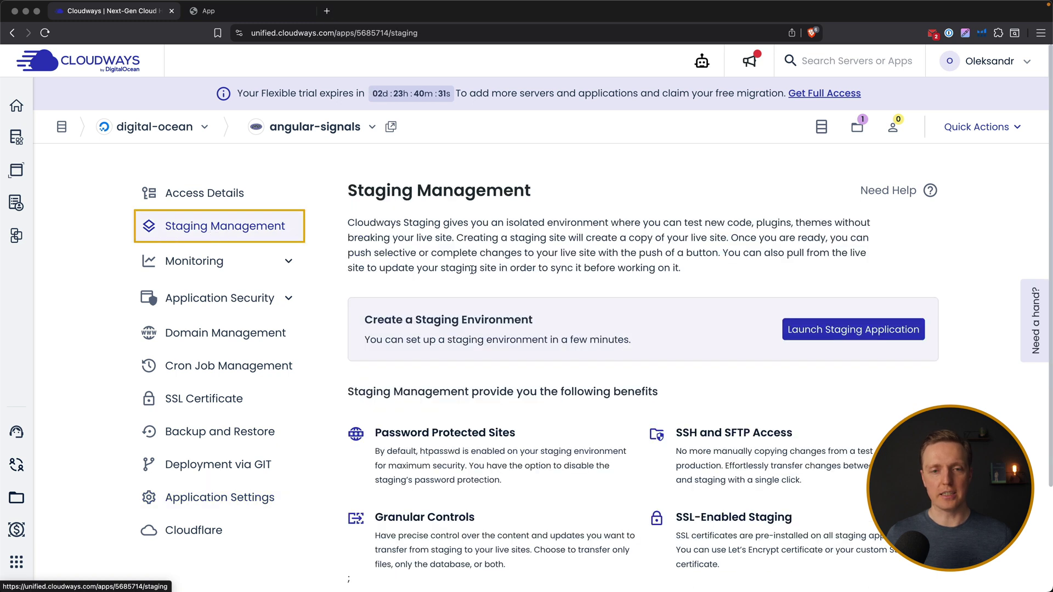
left_click(813, 333)
left_click(433, 312)
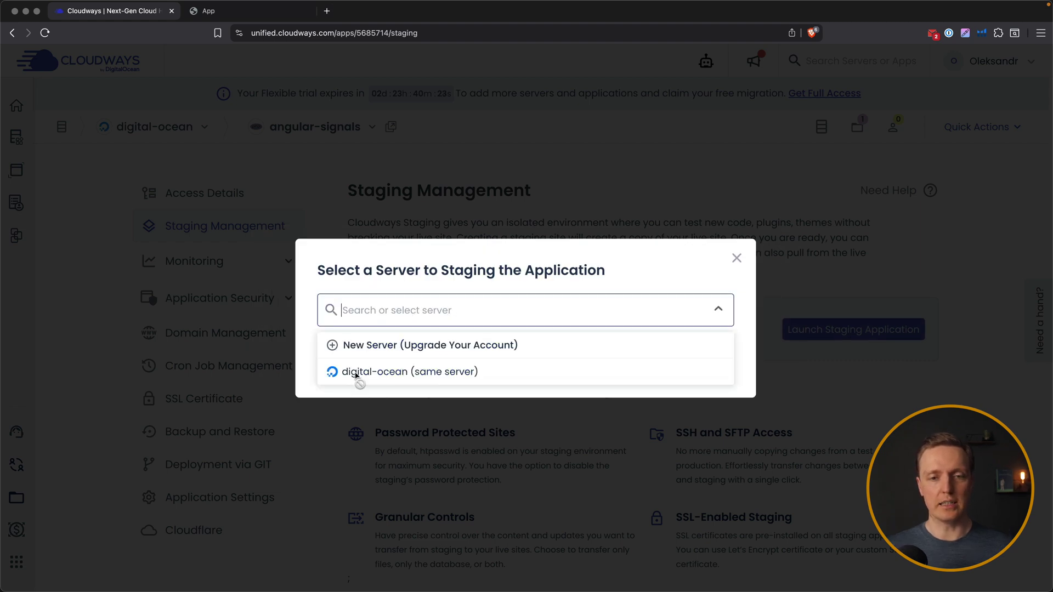
left_click(395, 373)
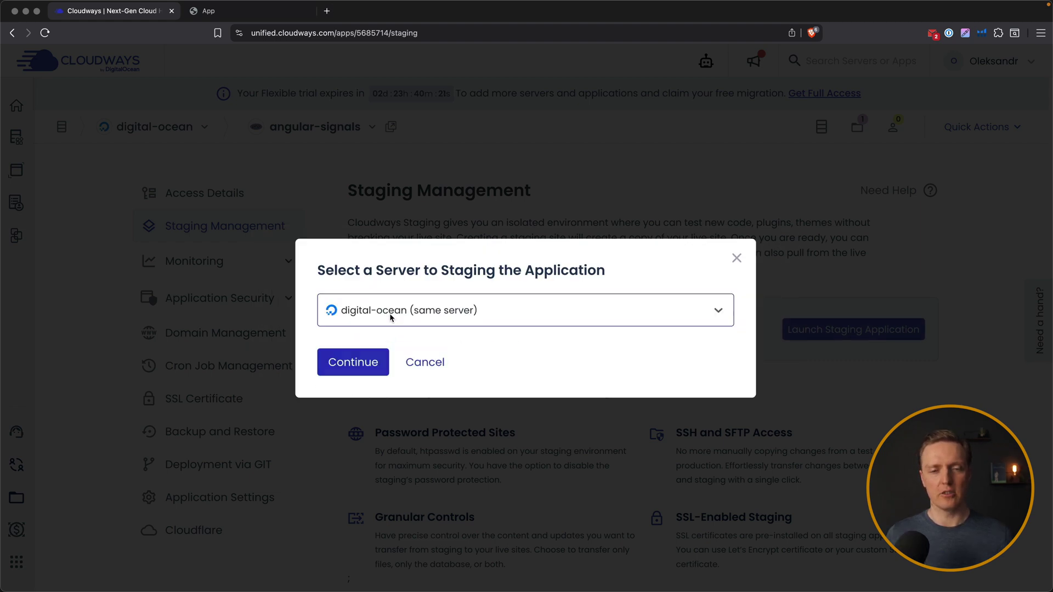
left_click(354, 365)
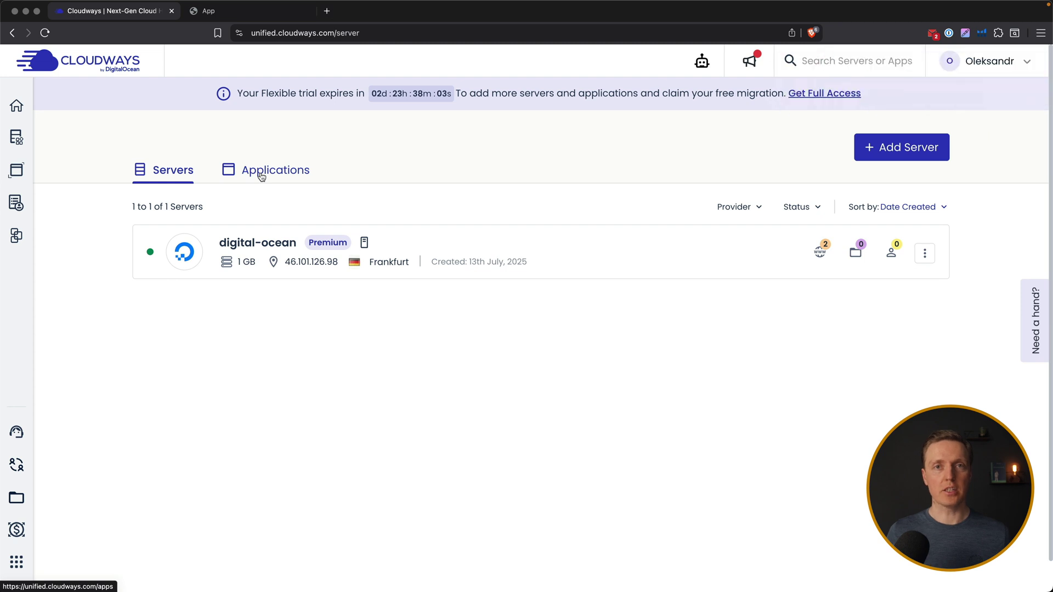
Open Staging-angular-signals from Applications and scroll its Access Details to the SSH/SFTP Details section
left_click(261, 175)
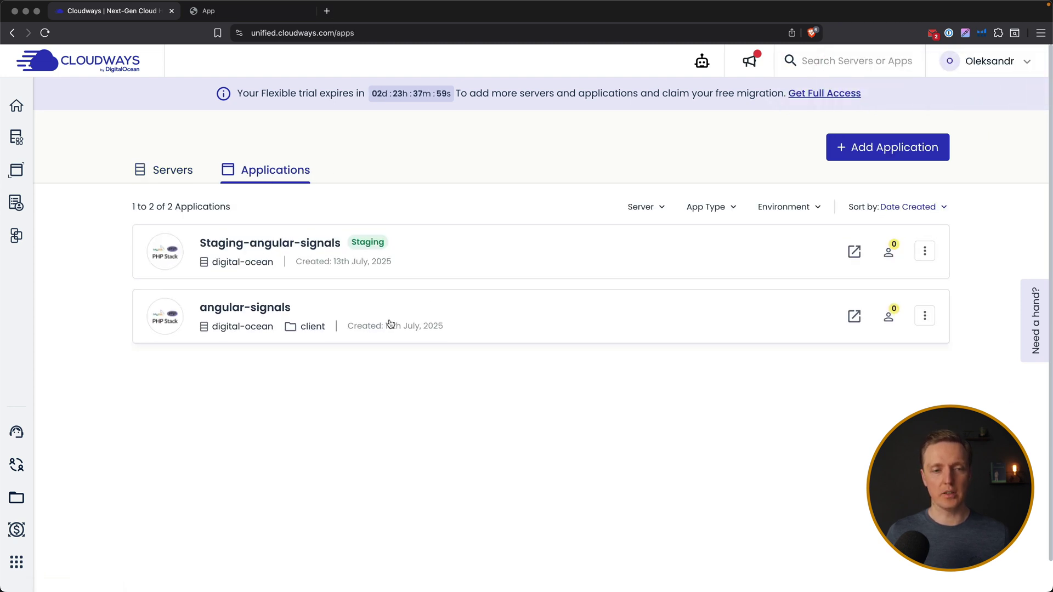
left_click(426, 317)
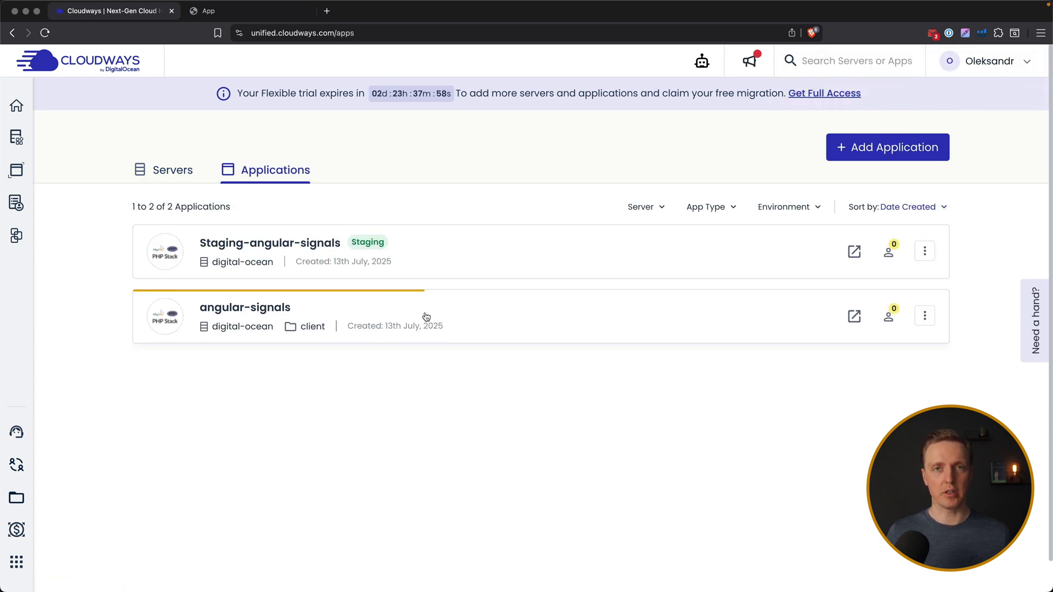
left_click(422, 250)
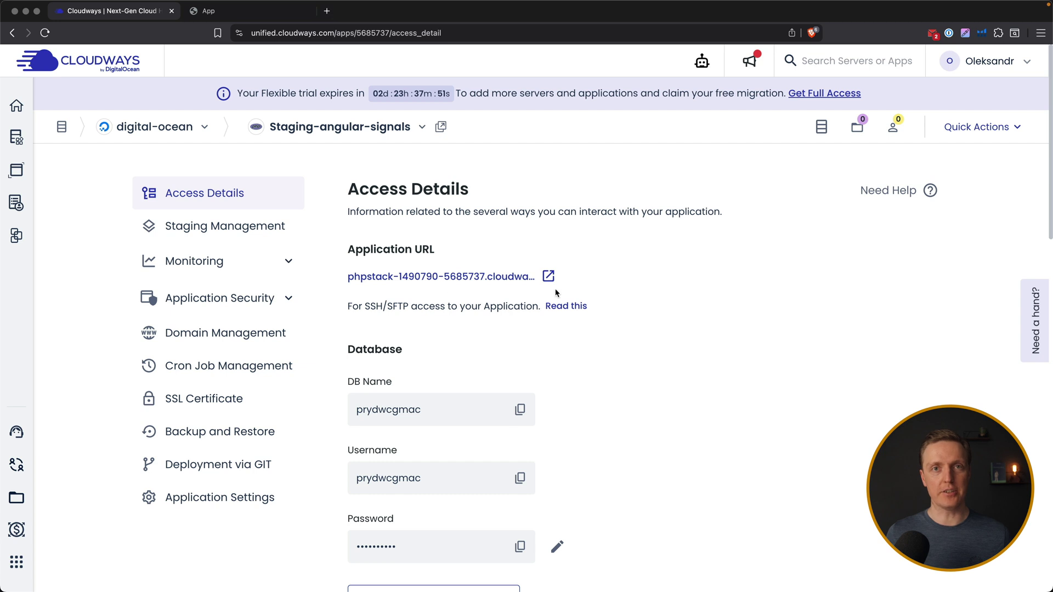
scroll(638, 296, "down", 10)
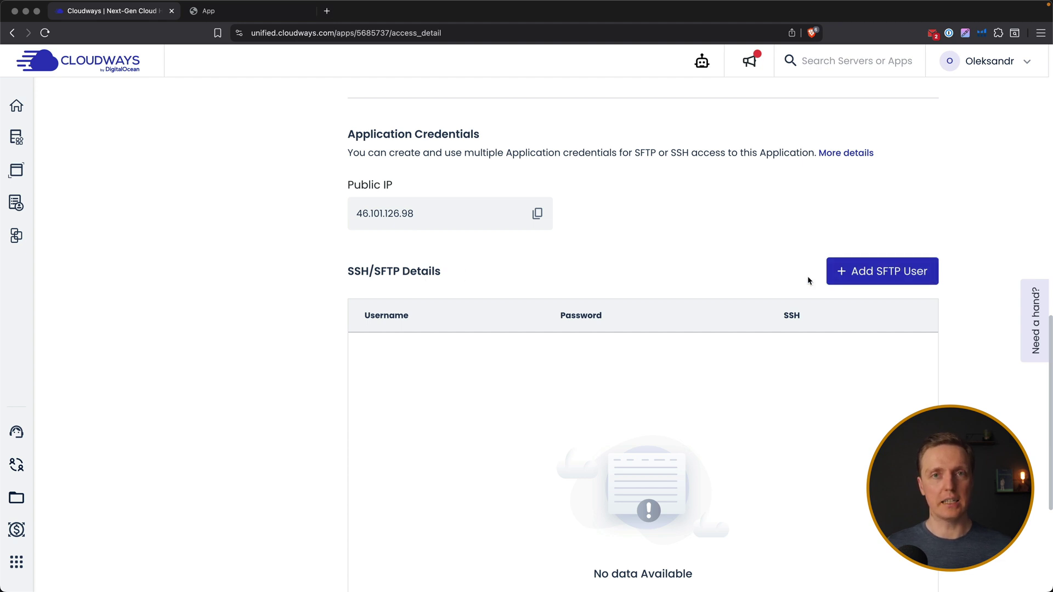
scroll(877, 264, "down", 1)
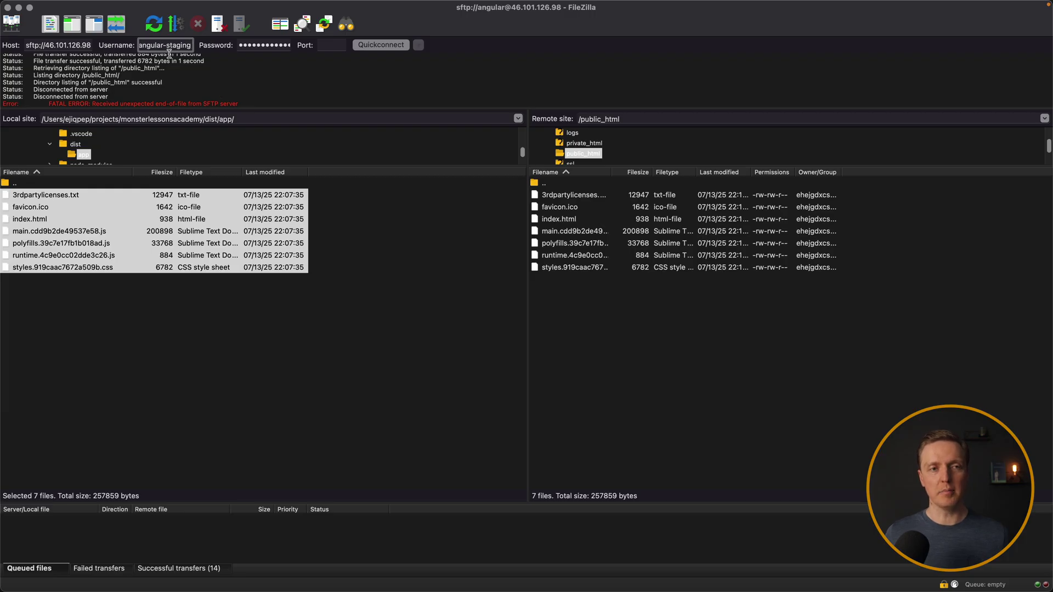
Quickconnect with the staging SFTP credentials in a new tab and open the public_html folder
left_click(381, 45)
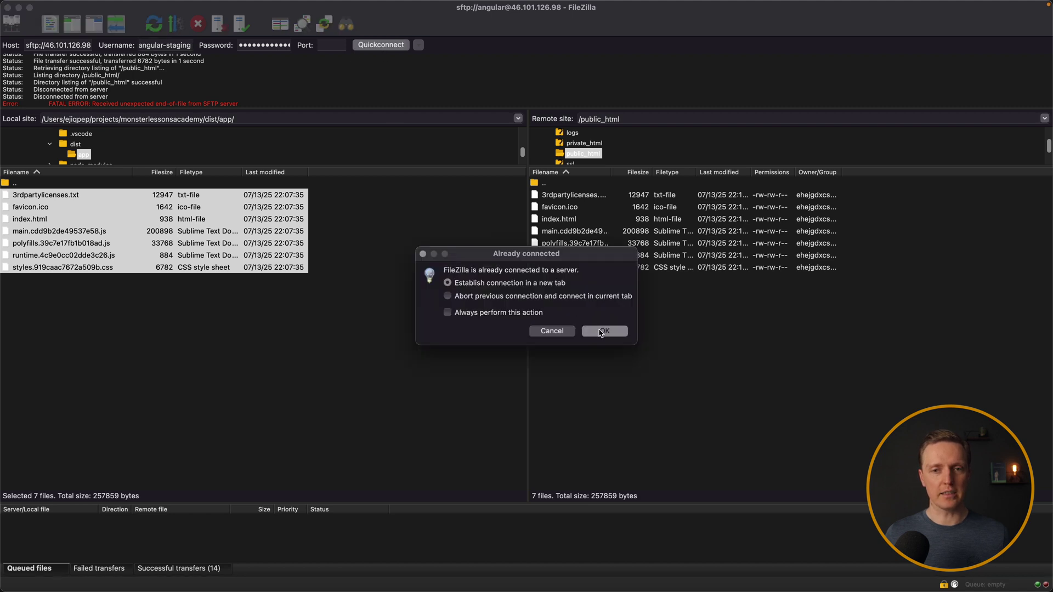
left_click(603, 331)
double_click(575, 250)
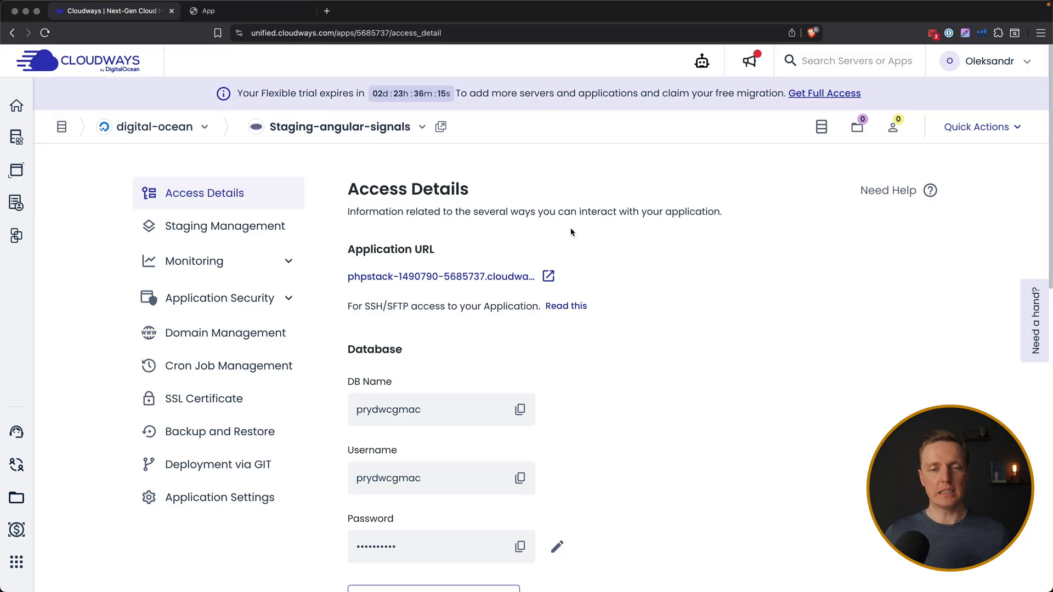
Open the staging application URL and find its Password Protection credentials in Access Details
left_click(548, 277)
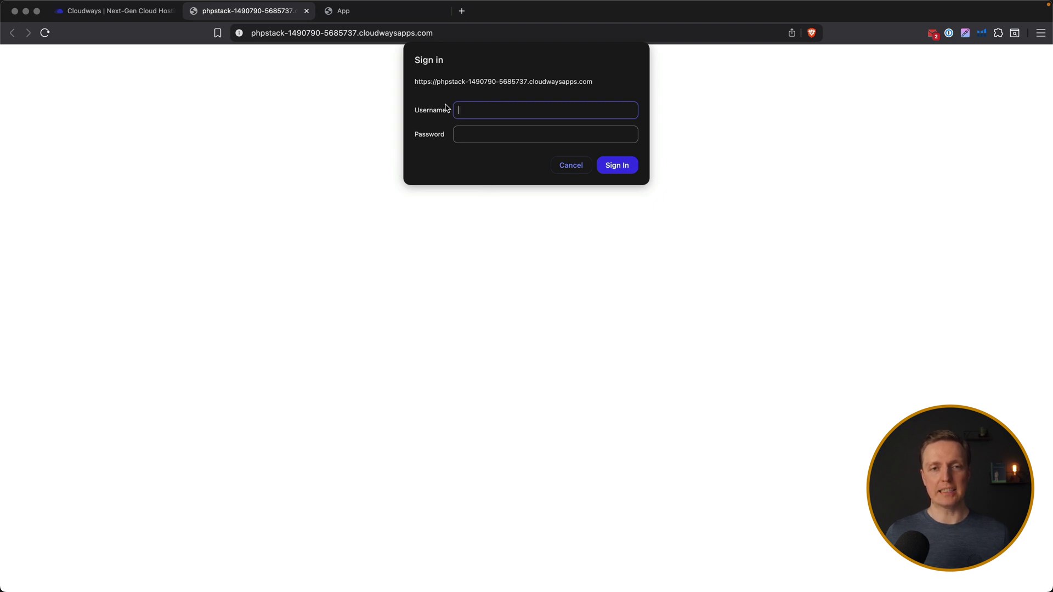
left_click(477, 136)
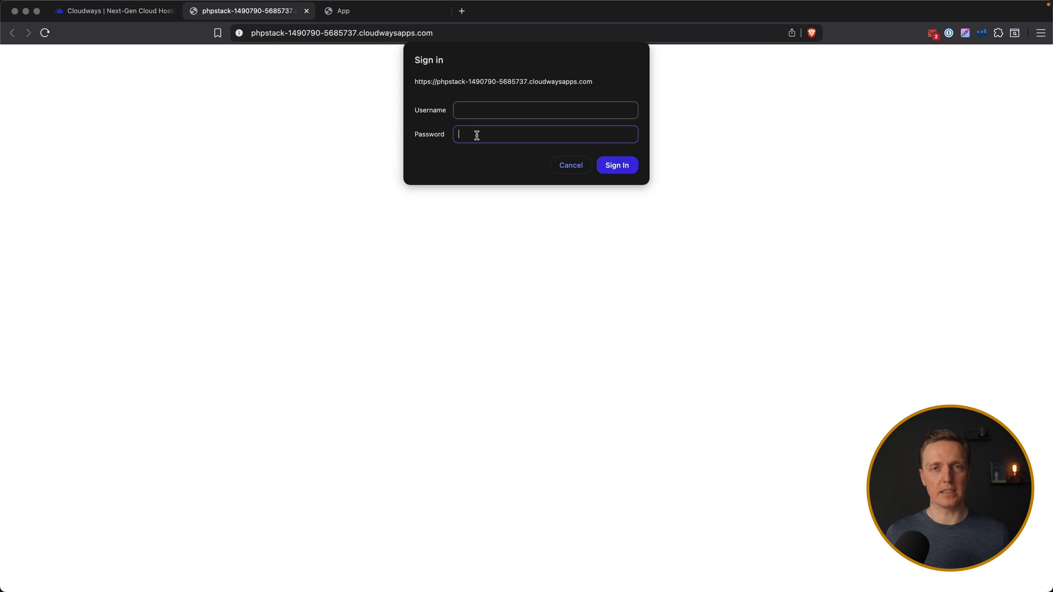
key("ctrl+shift+Tab")
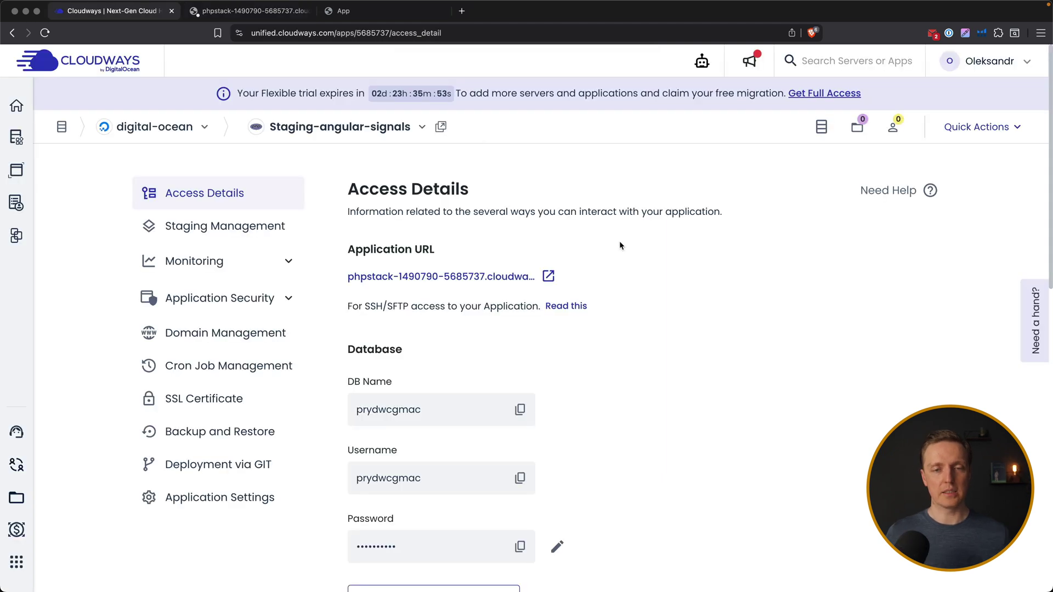
scroll(619, 241, "down", 7)
scroll(619, 244, "down", 1)
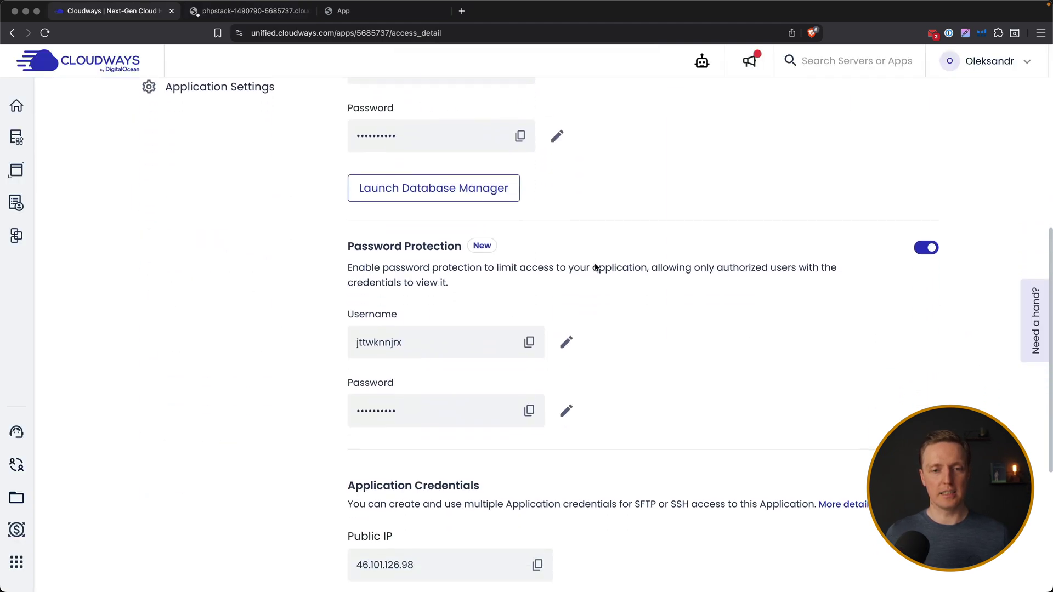
Copy the Password Protection username and password and sign in to the staging todos site
double_click(386, 343)
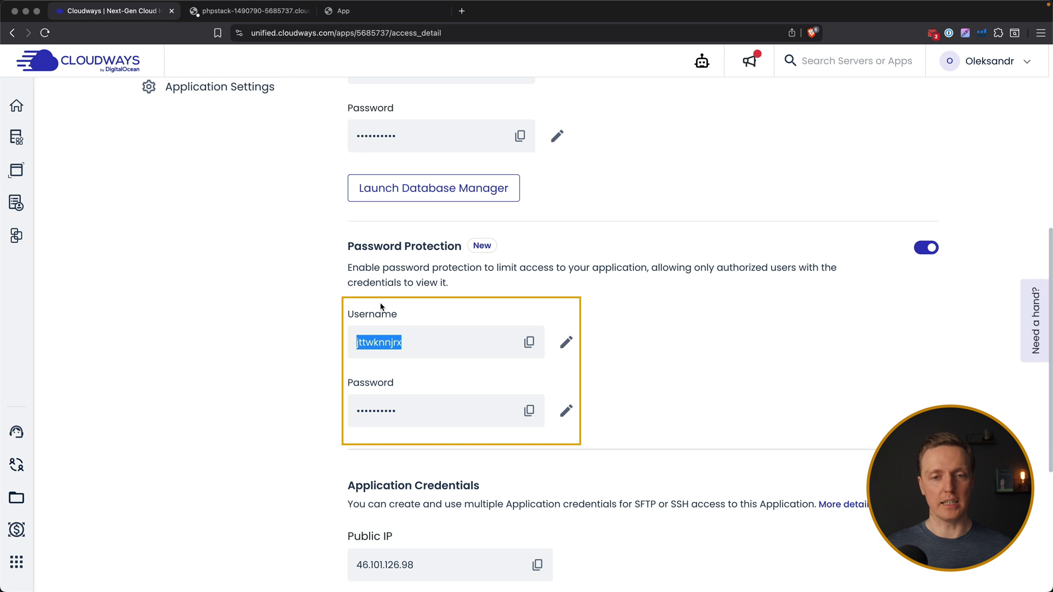
double_click(438, 419)
left_click(503, 415)
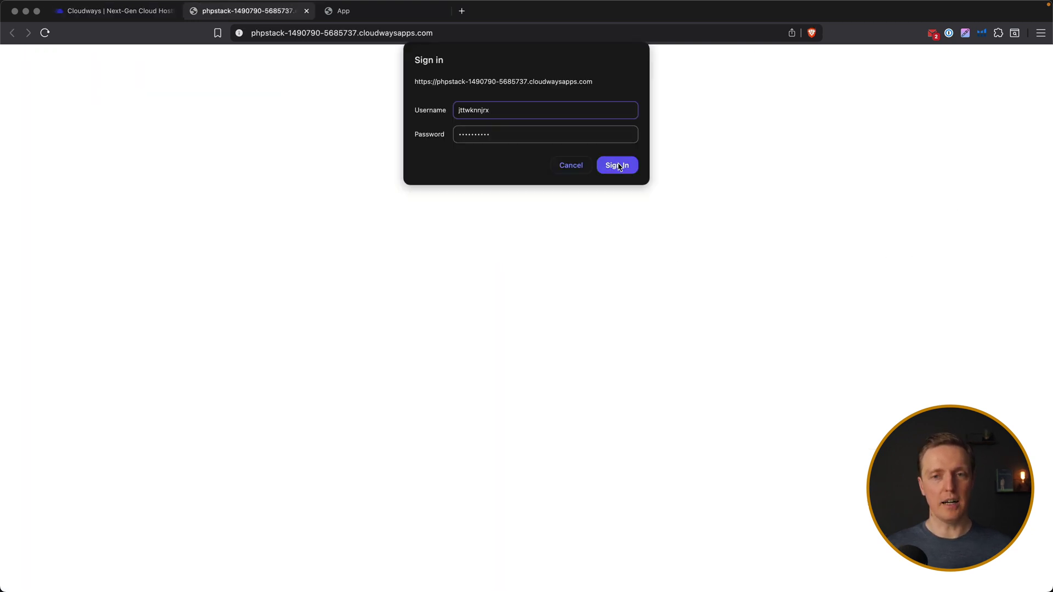
left_click(621, 165)
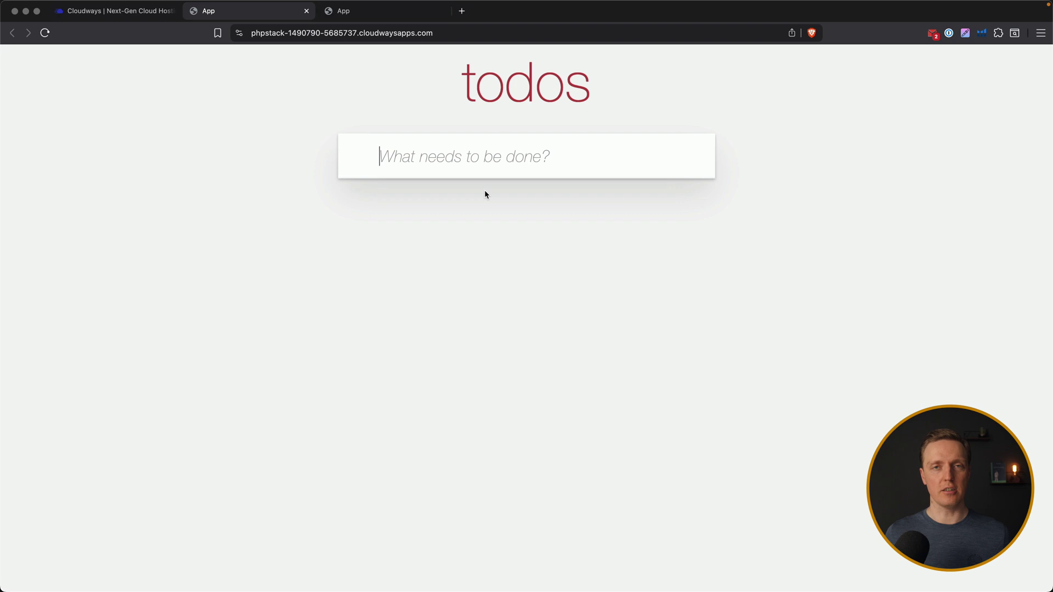
key("ctrl+shift+Tab")
scroll(432, 190, "up", 10)
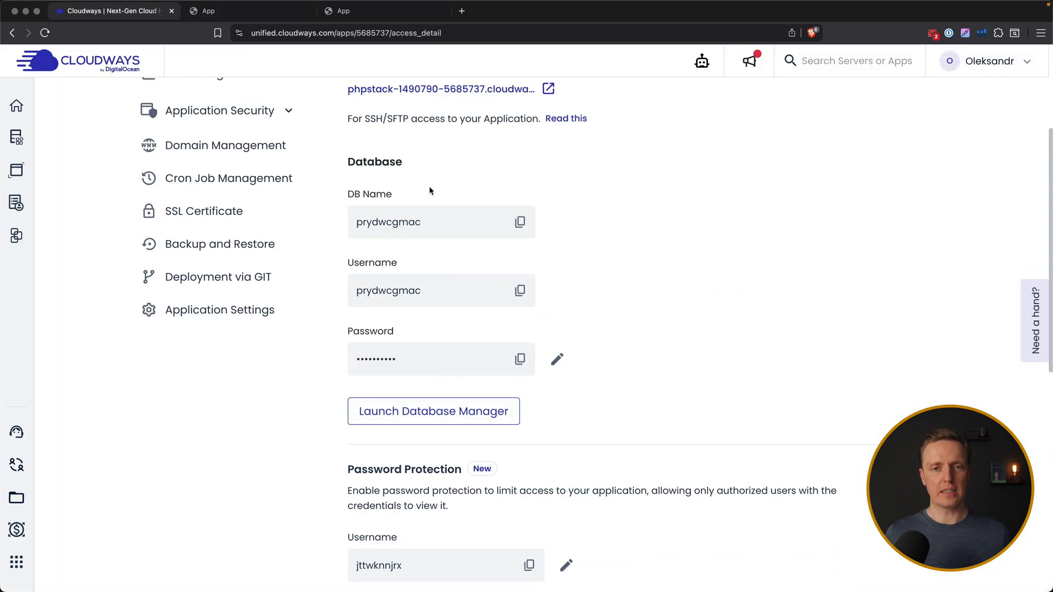
Push the staging Web Application Files to live with Overwrite and proceed
left_click(210, 178)
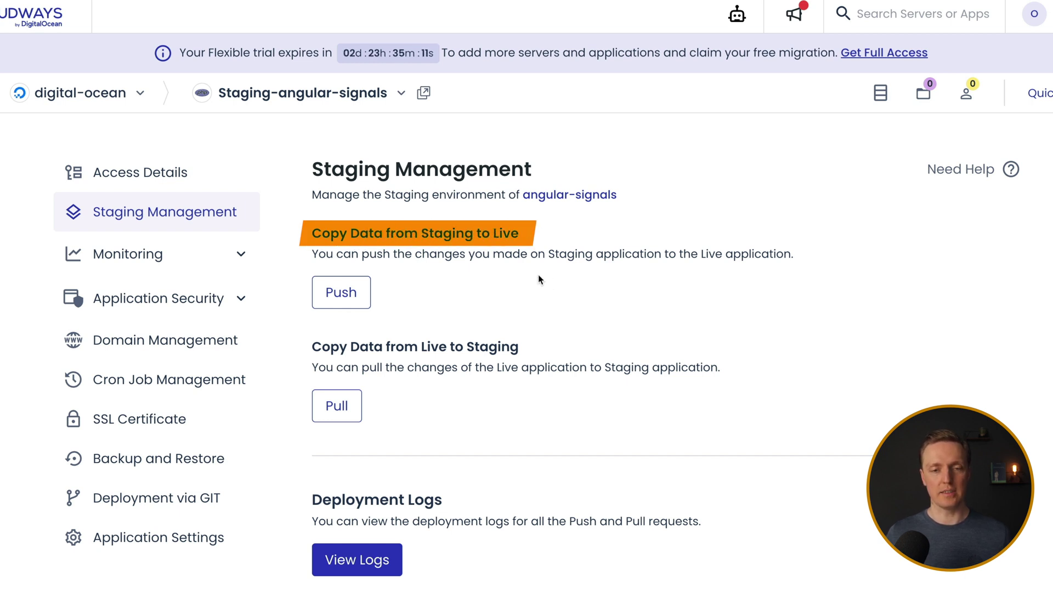
left_click(341, 296)
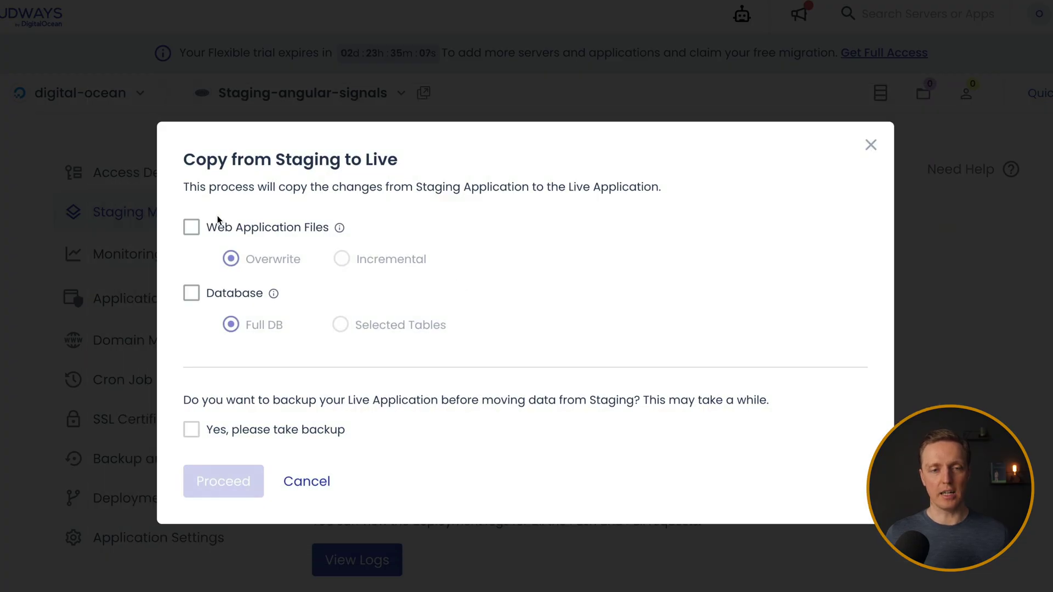
left_click(255, 232)
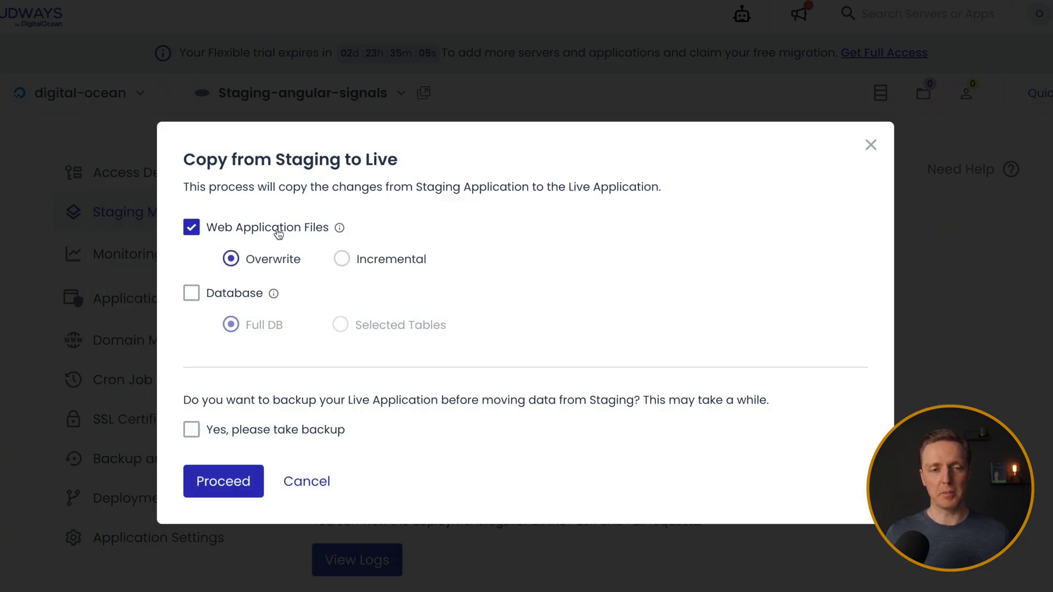
left_click(234, 488)
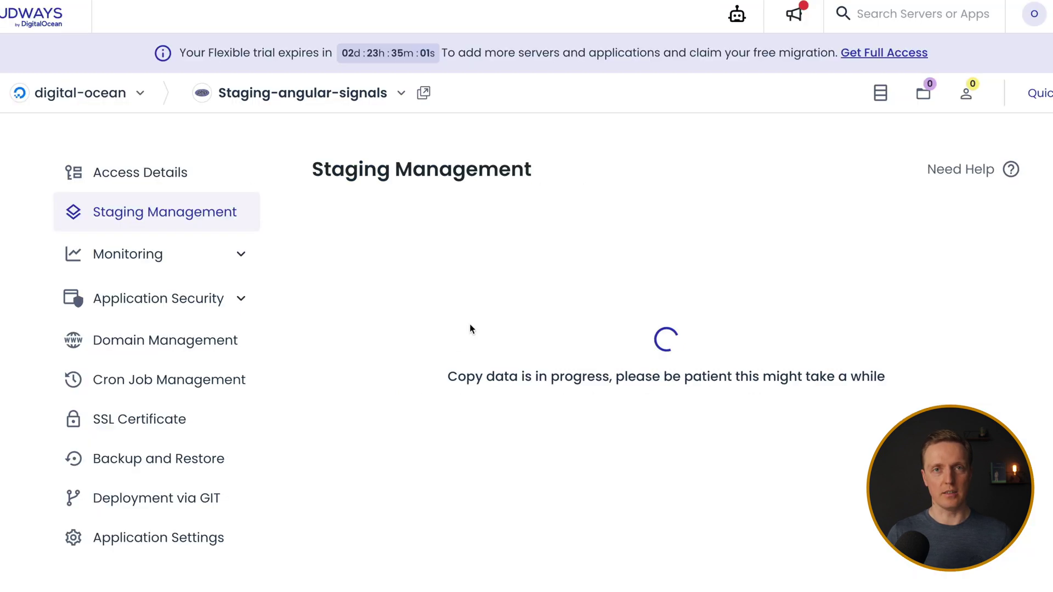